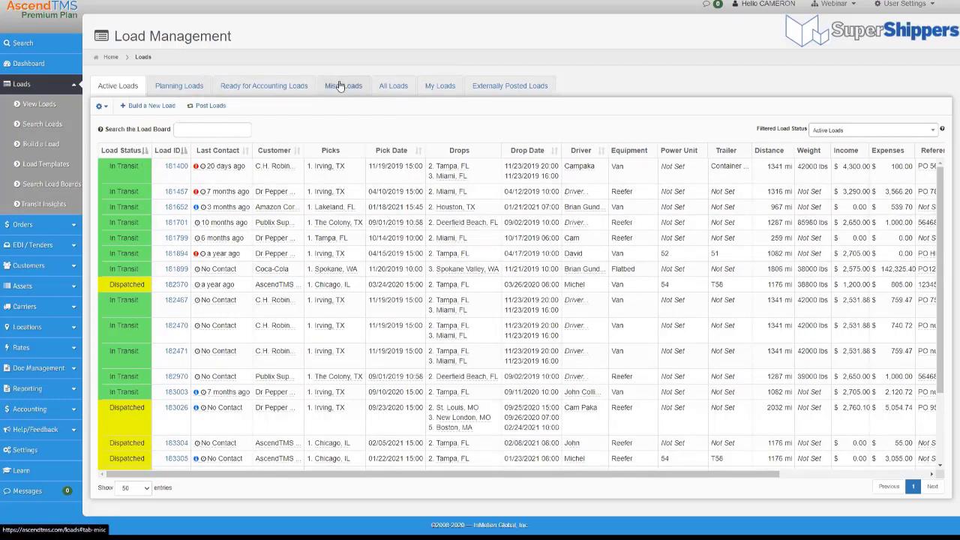
- Review the Planning, Ready for Accounting, Misc., All, My and Externally Posted load lists, ending on Active Loads
click(192, 88)
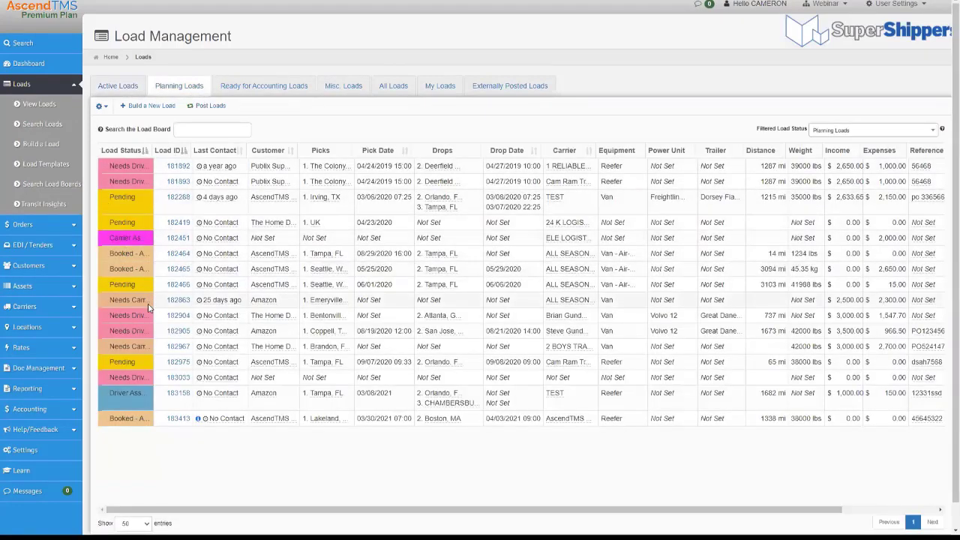
click(272, 89)
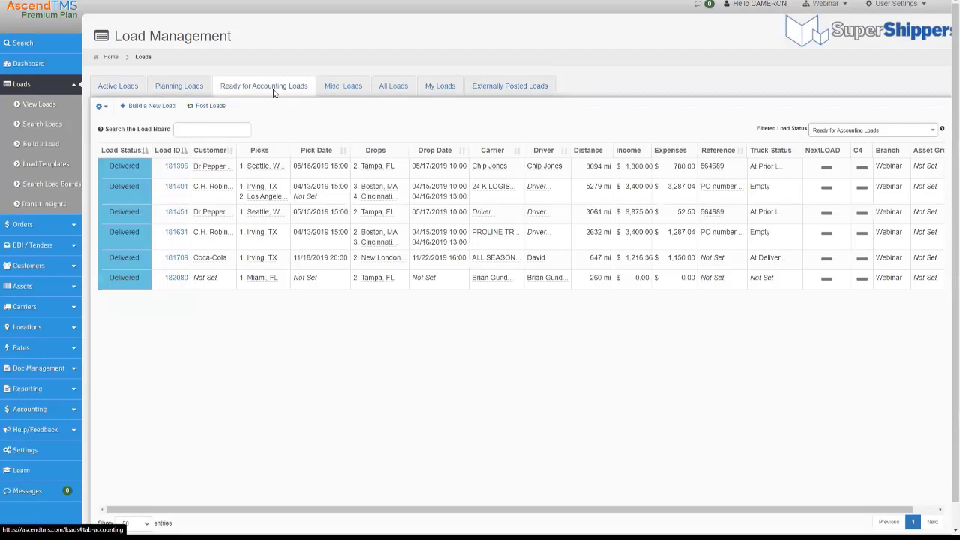
click(337, 87)
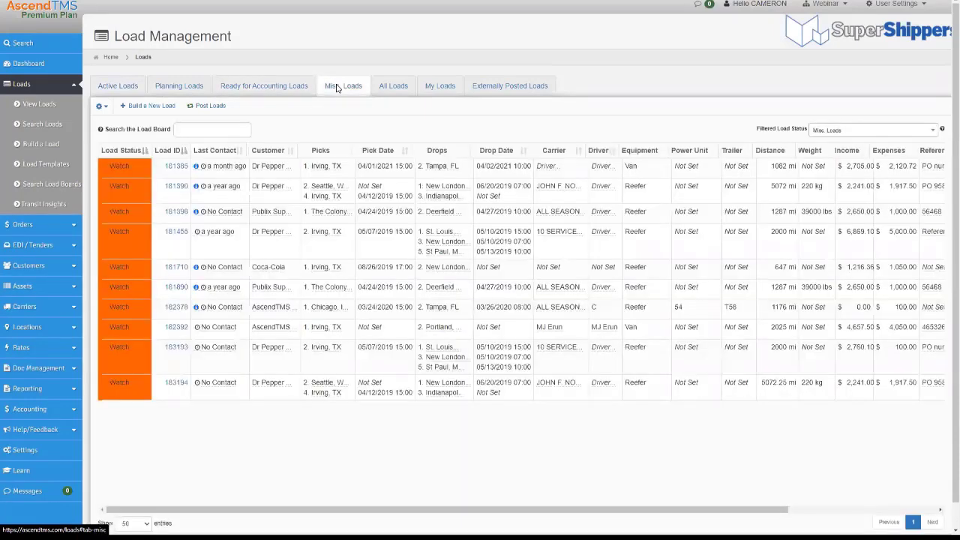
click(379, 88)
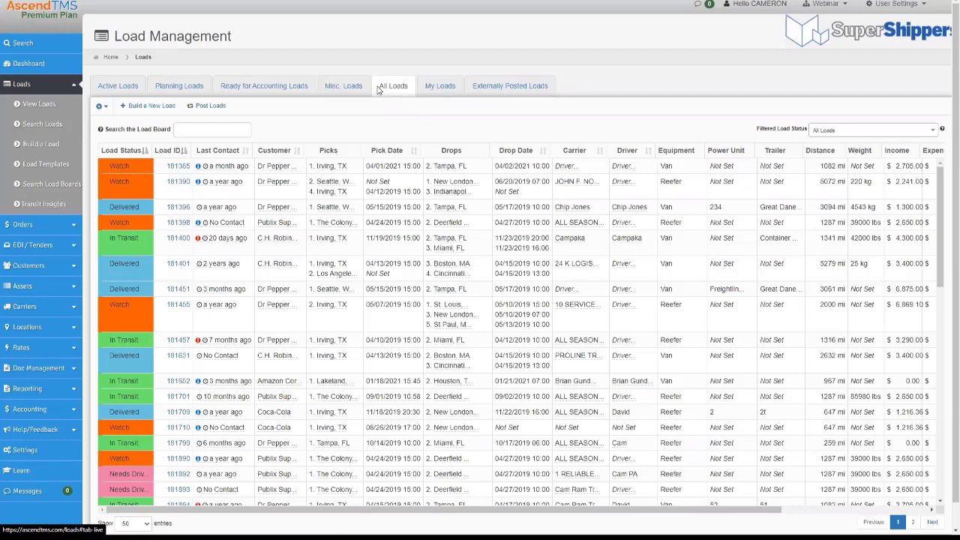
click(437, 88)
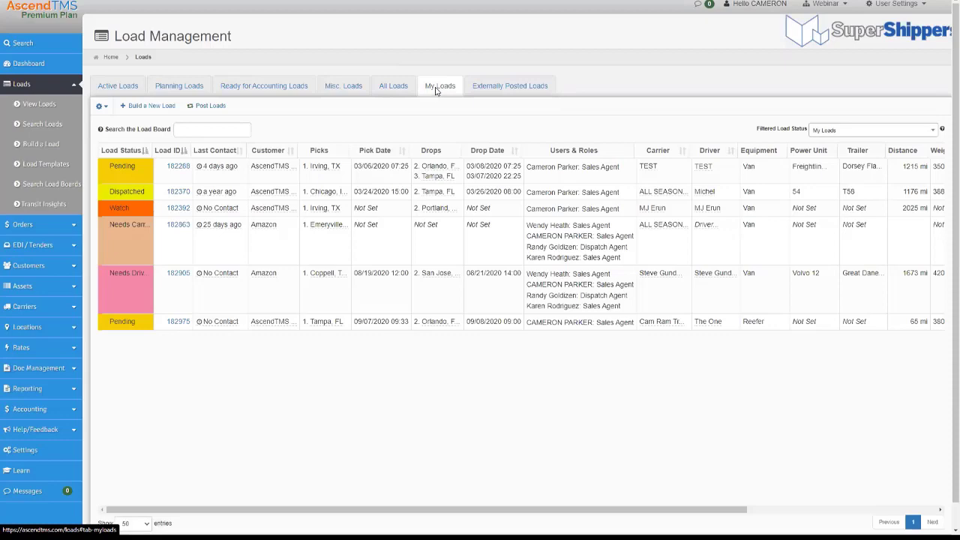
click(507, 95)
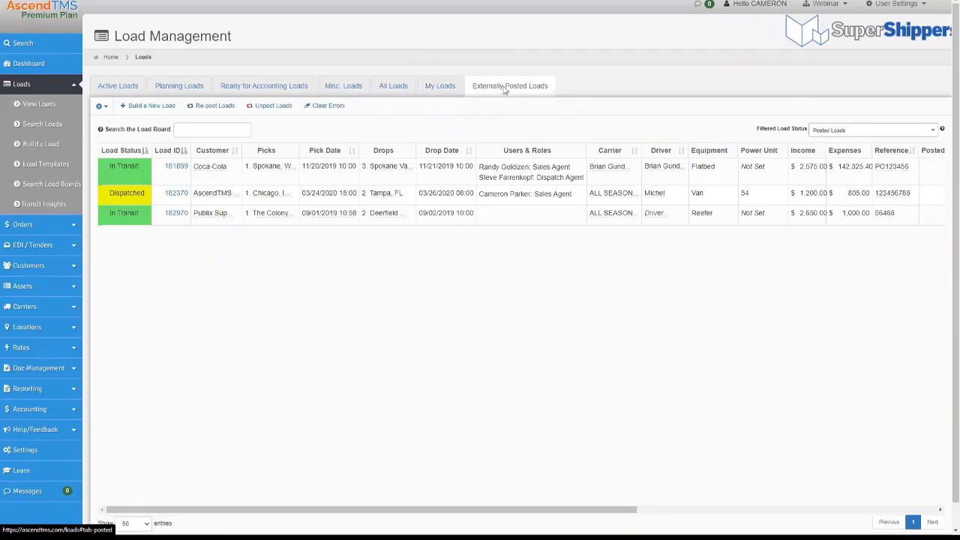
click(131, 85)
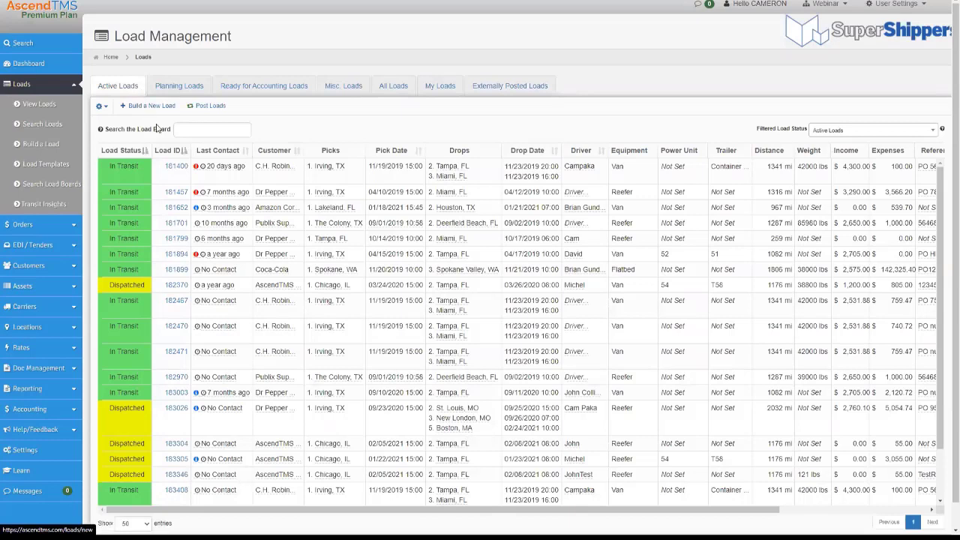
- Examine the tab customization list of load statuses, with their colors and tab assignments, and return to Load Management
click(102, 109)
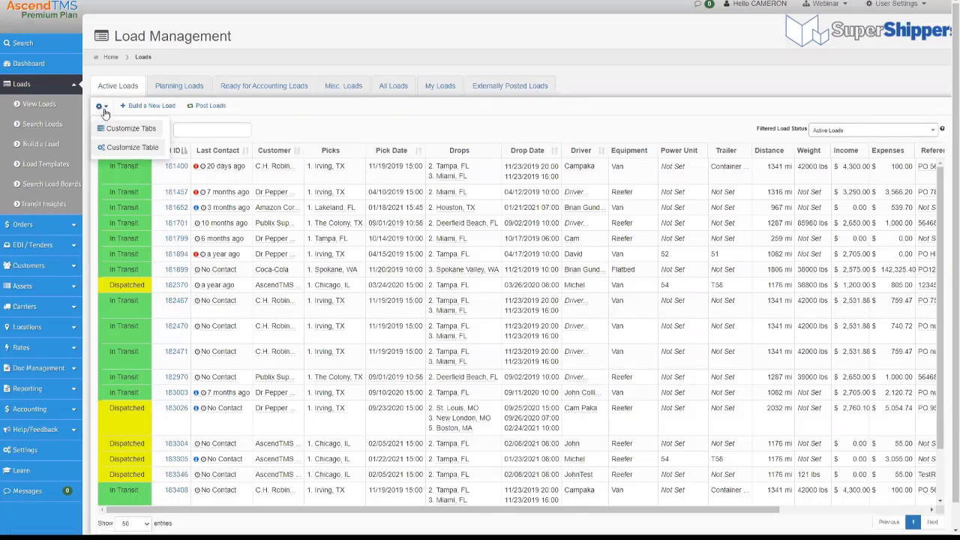
click(146, 129)
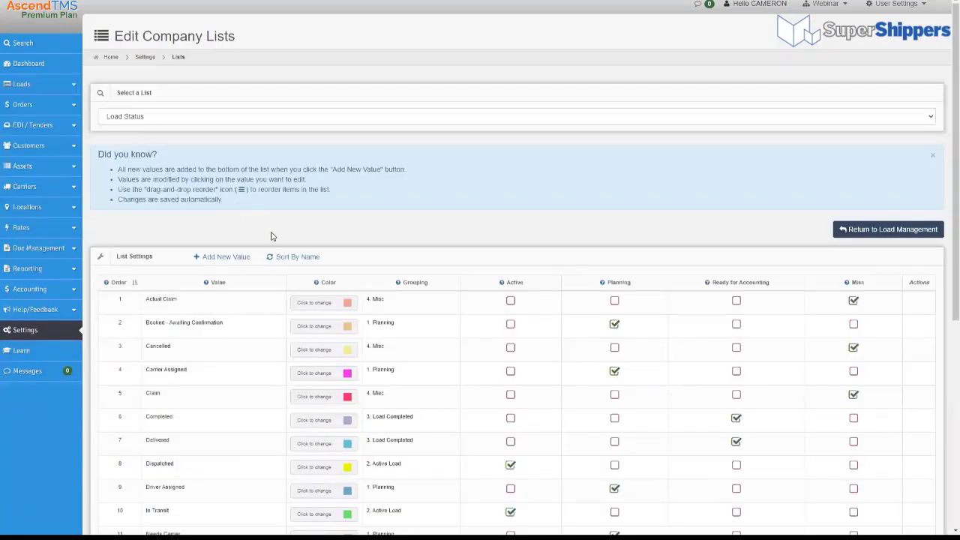
scroll(309, 283, down, 1)
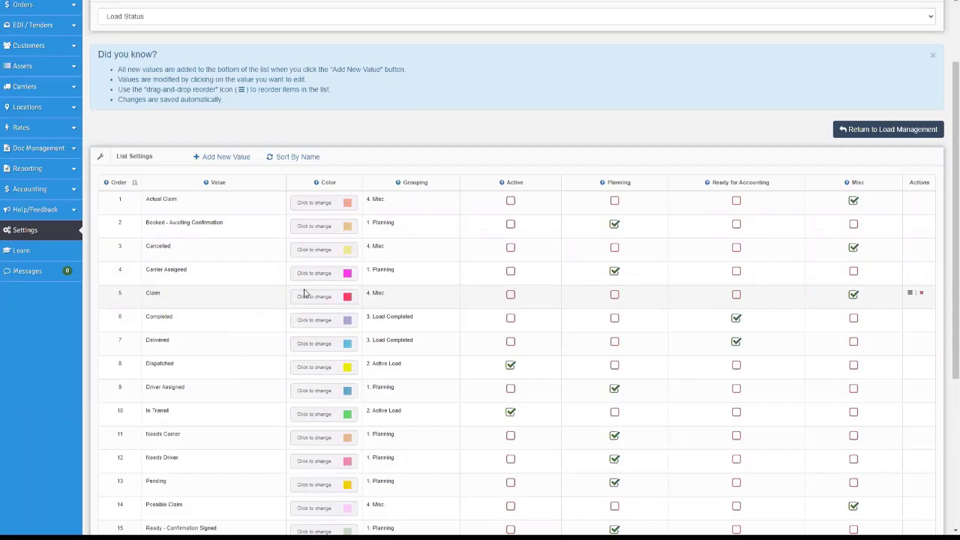
scroll(334, 262, down, 1)
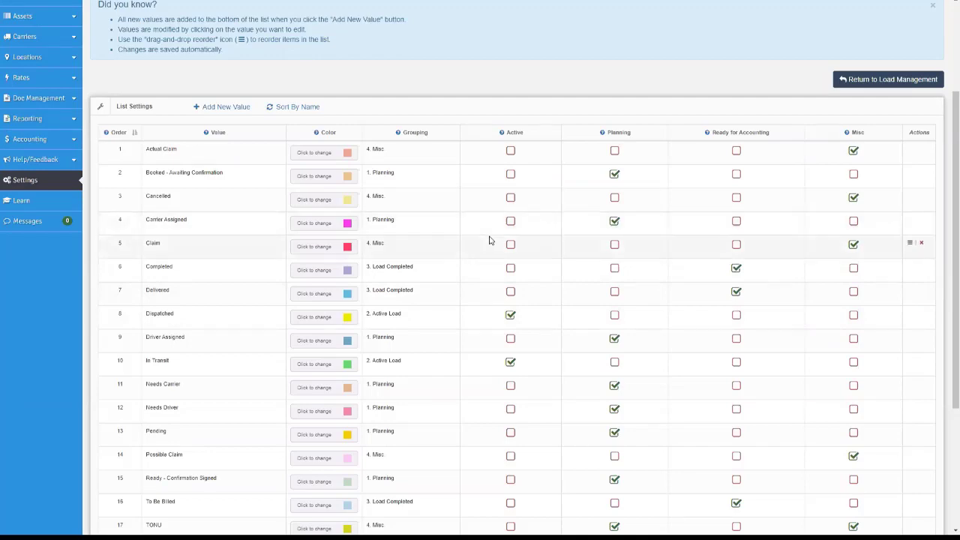
scroll(489, 240, up, 3)
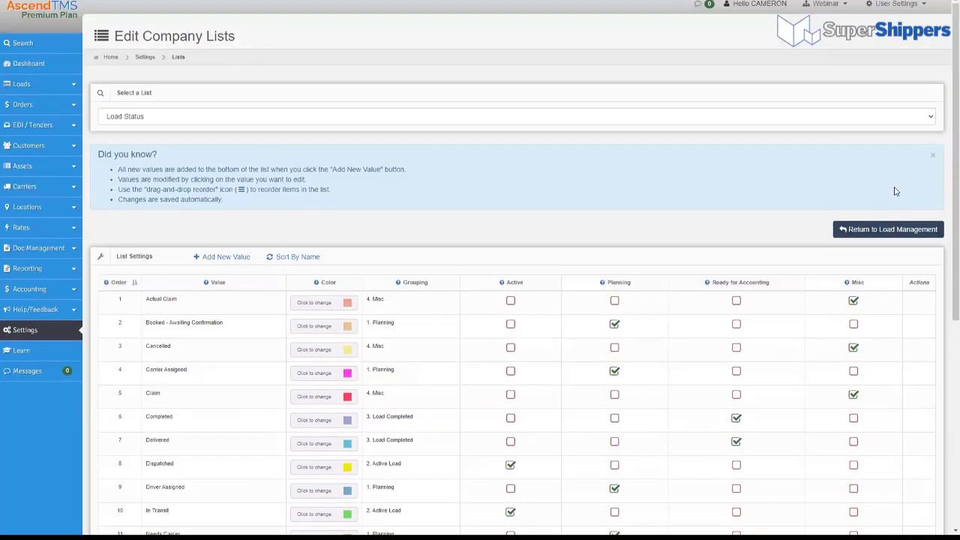
click(889, 232)
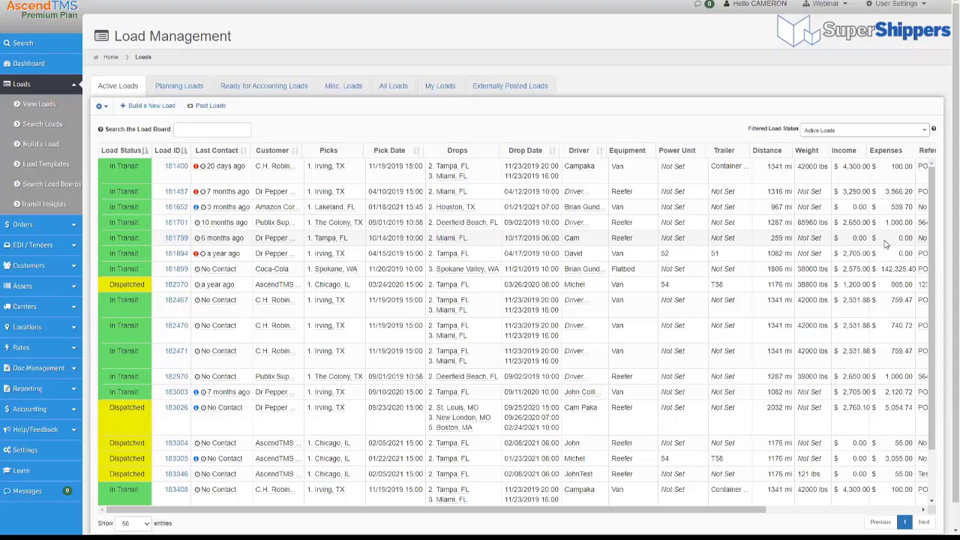
- Customize the Active Loads table to show the Carrier column and hide the Driver column, and save the layout
mouse_move(900, 4)
drag(705, 512, 863, 517)
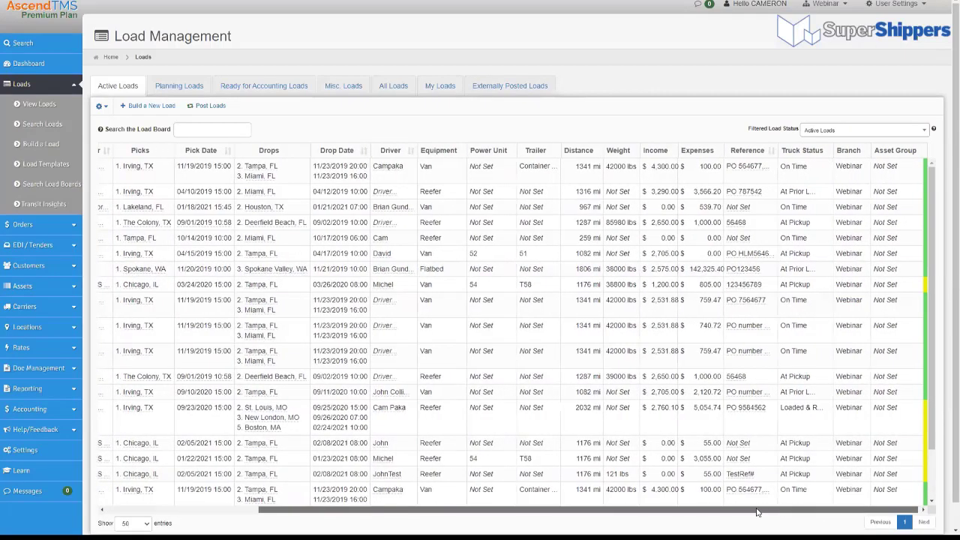
drag(862, 517, 701, 517)
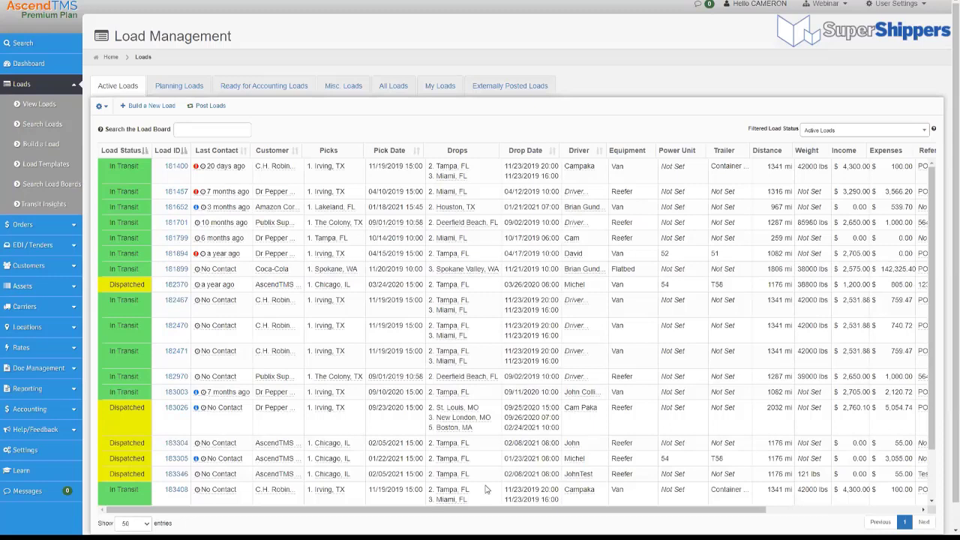
click(104, 108)
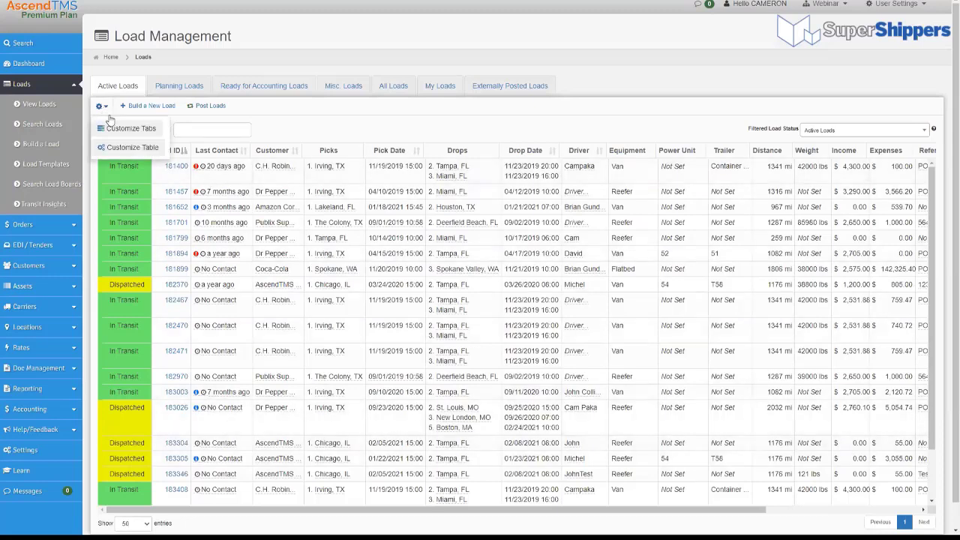
click(132, 148)
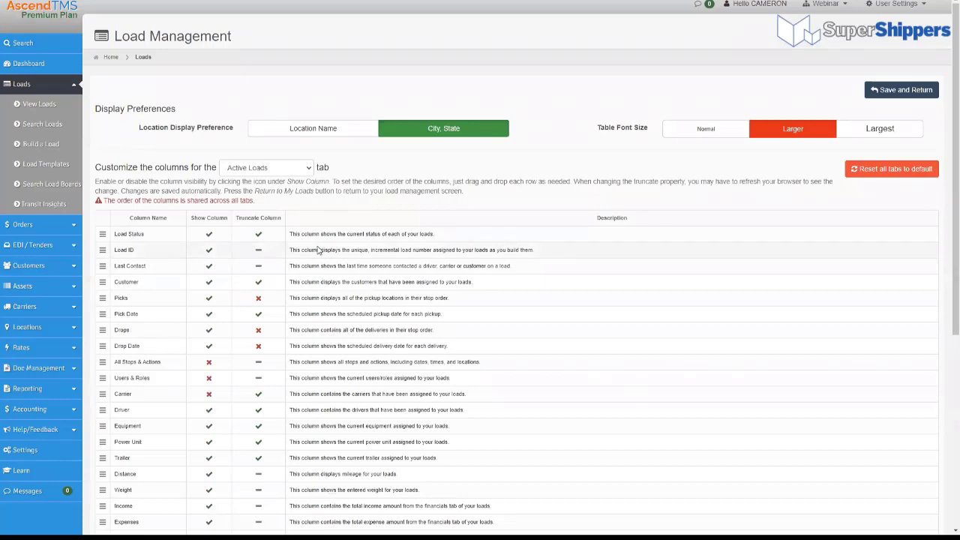
scroll(272, 251, down, 1)
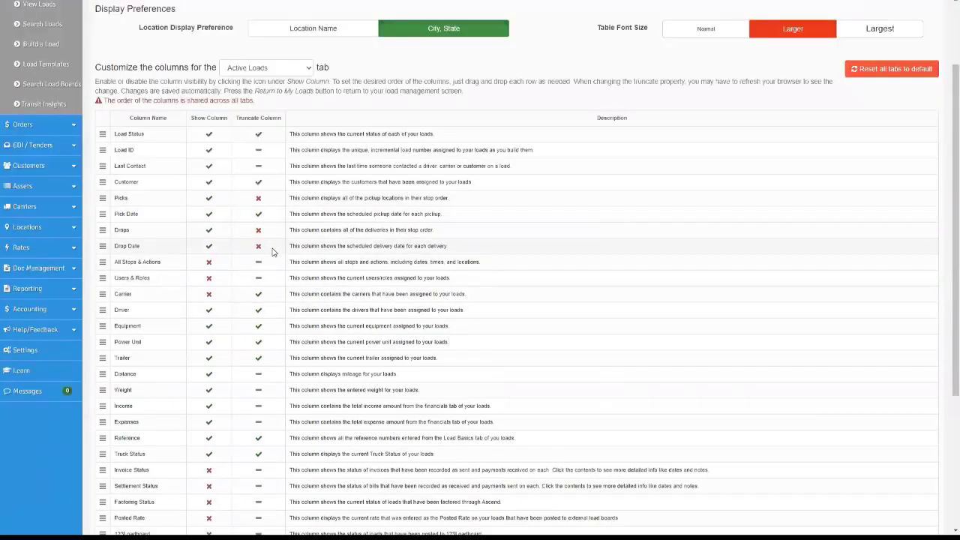
scroll(274, 258, down, 1)
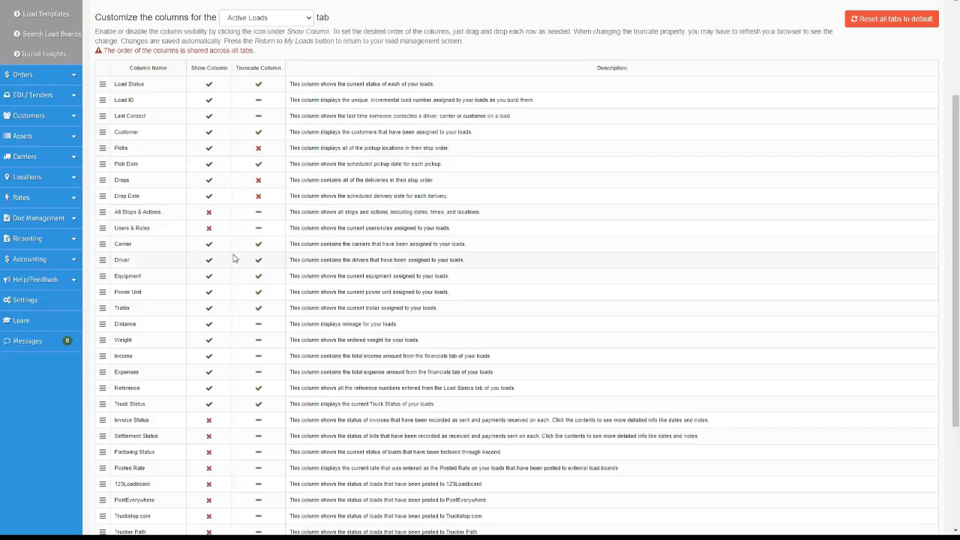
click(209, 260)
scroll(526, 225, up, 2)
click(893, 90)
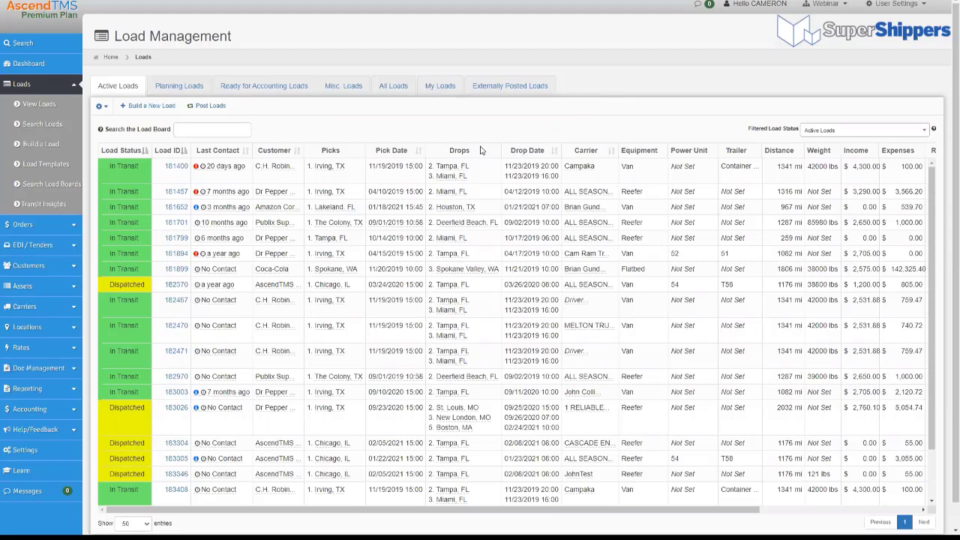
- Search the load board by a driver's first name and view the matching load's carrier, stop and reference details
click(213, 129)
text(david)
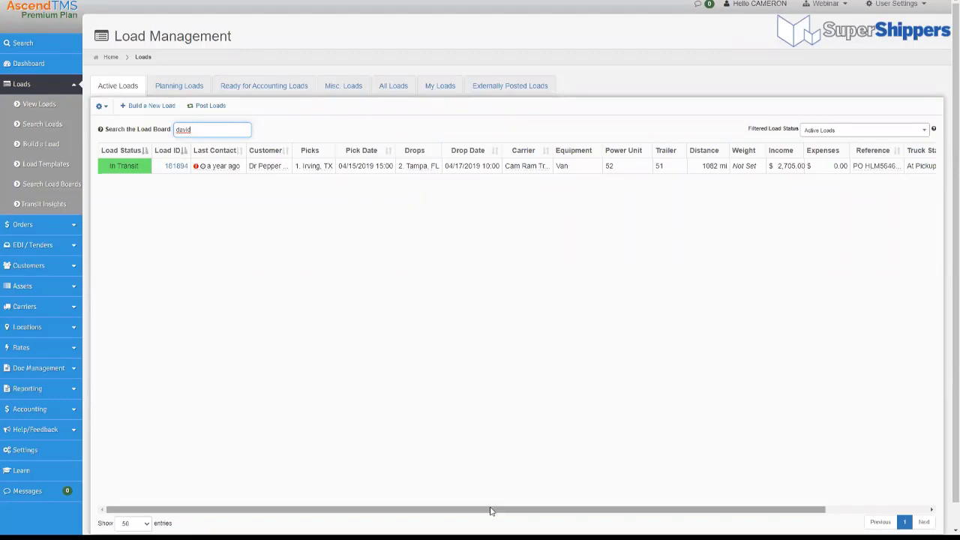
drag(491, 510, 420, 489)
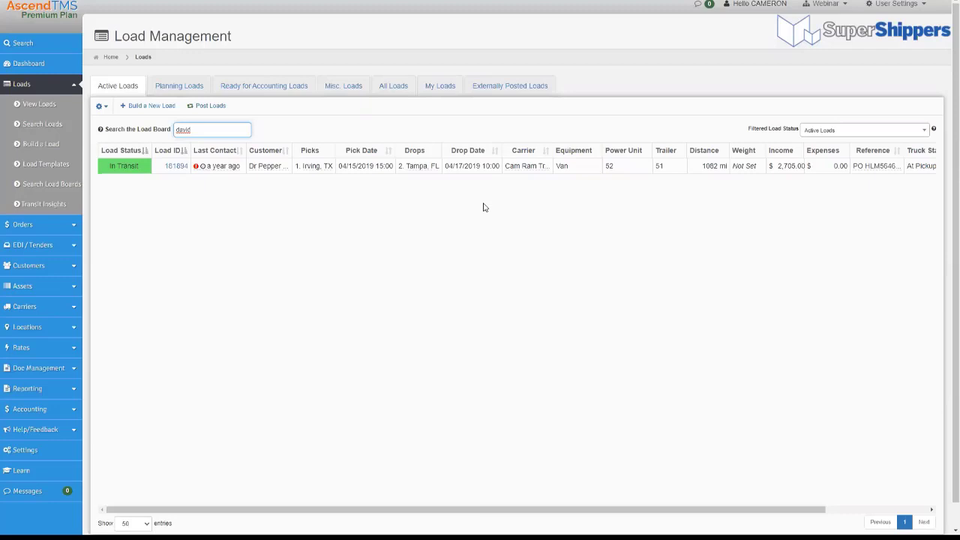
click(518, 172)
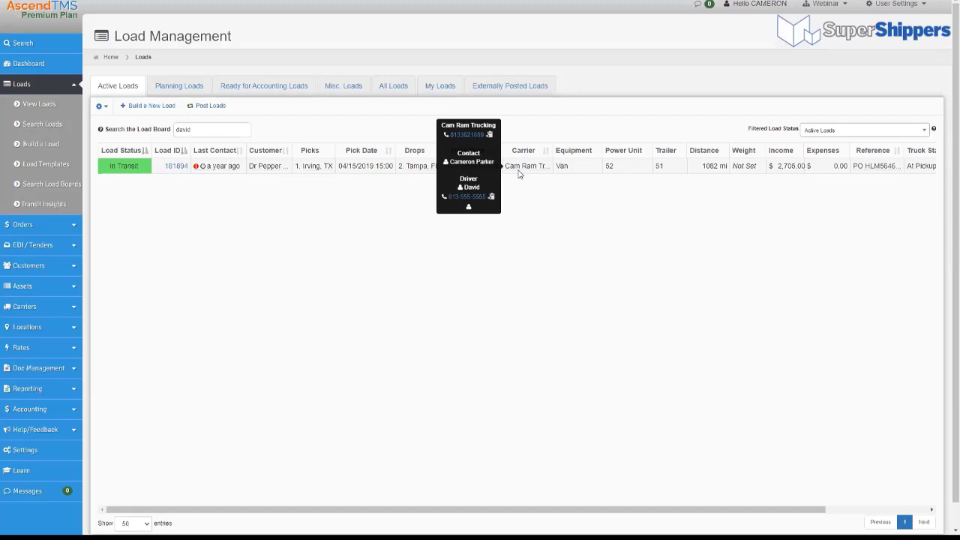
mouse_move(318, 169)
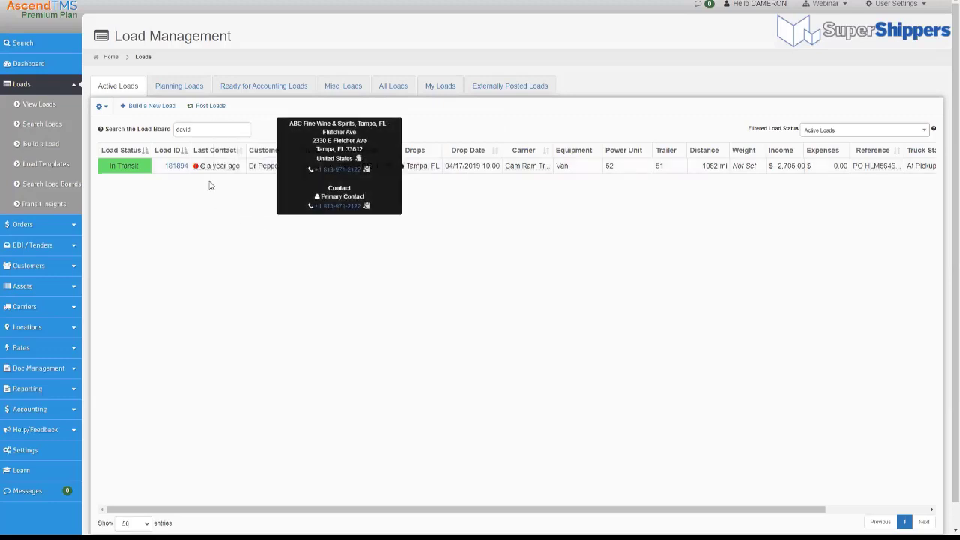
mouse_move(238, 179)
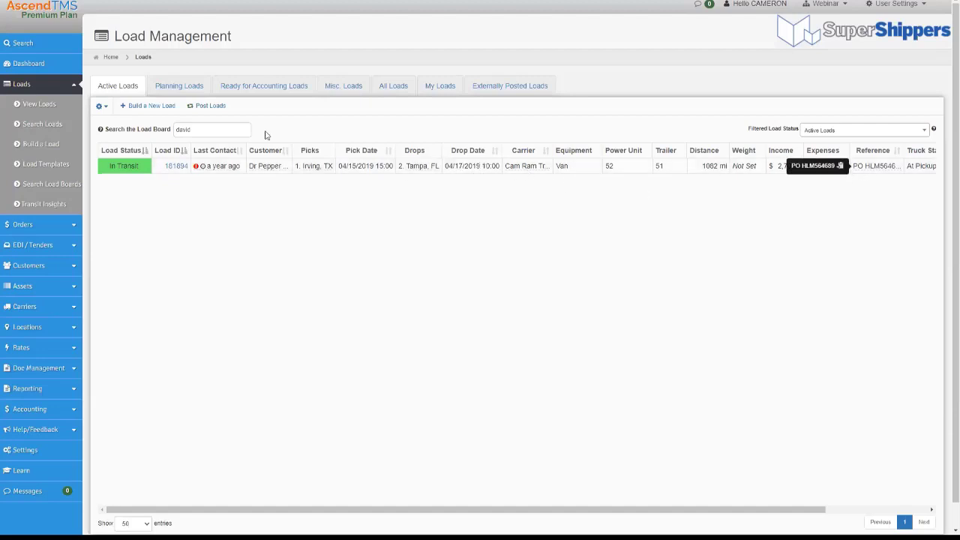
- Clear the load board search to list all active loads again
click(224, 129)
key(ctrl+a)
key(BackSpace)
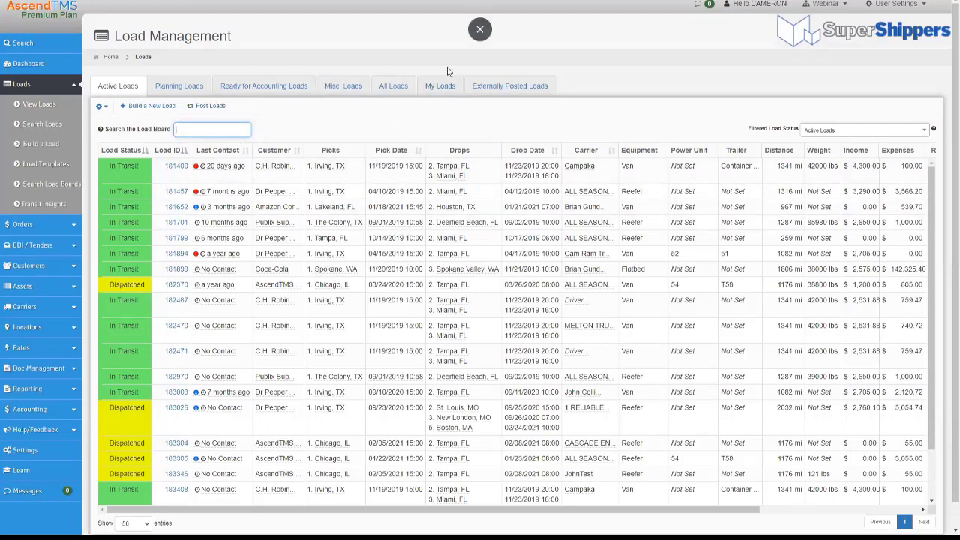
- Review the external load board posting options for the active and planning loads, closing the Load Posting dialog without posting
click(214, 106)
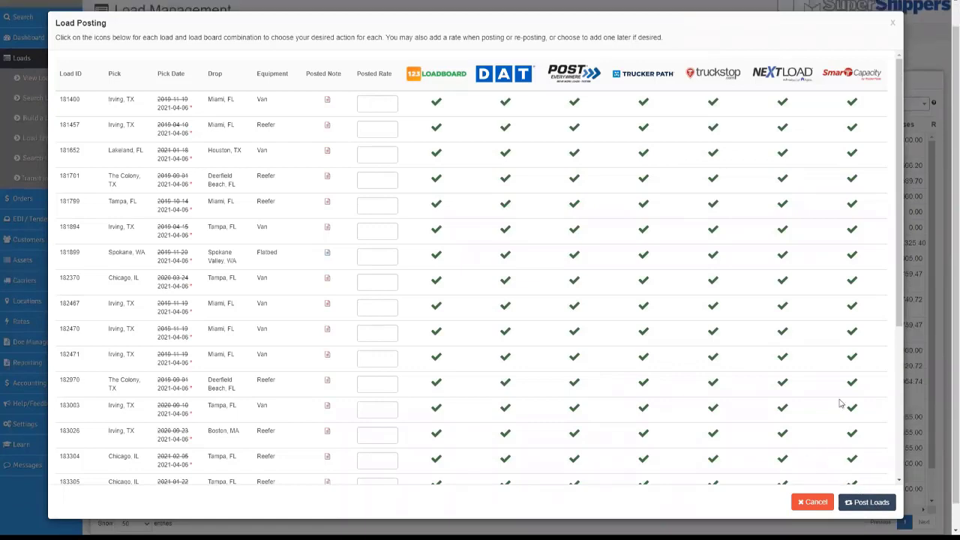
click(892, 23)
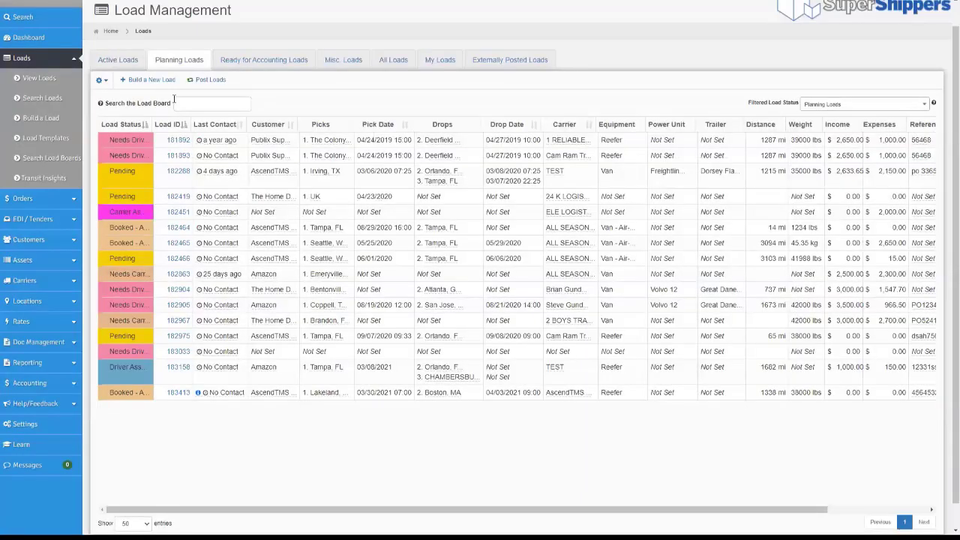
click(205, 80)
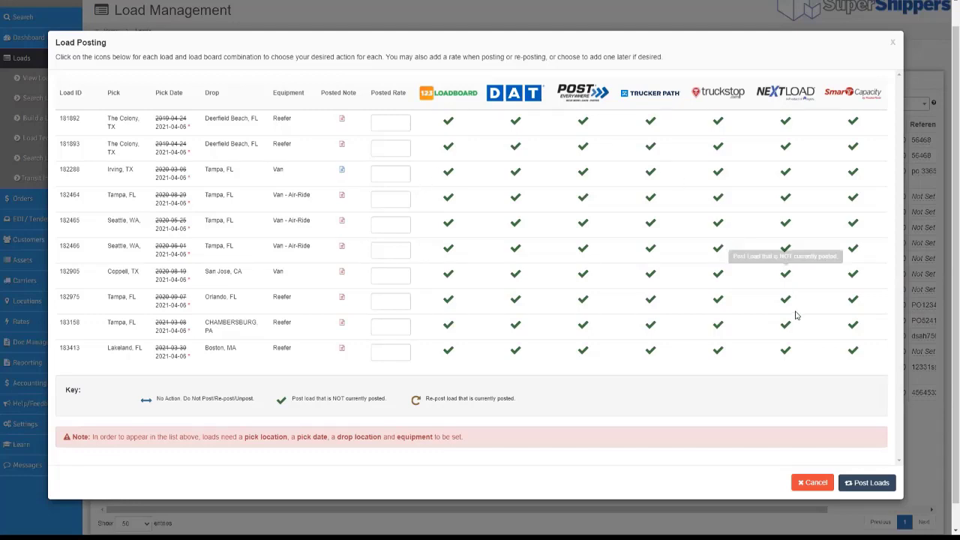
click(812, 483)
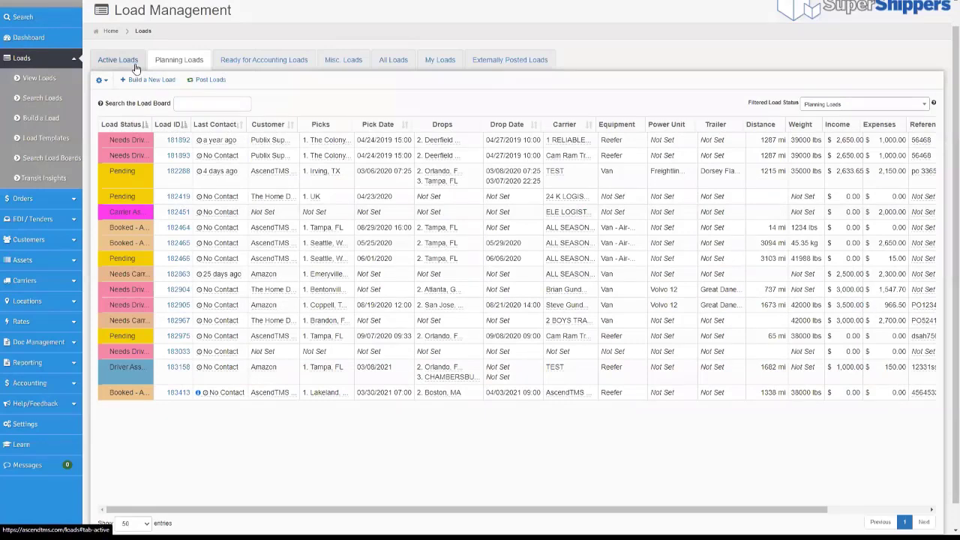
click(195, 80)
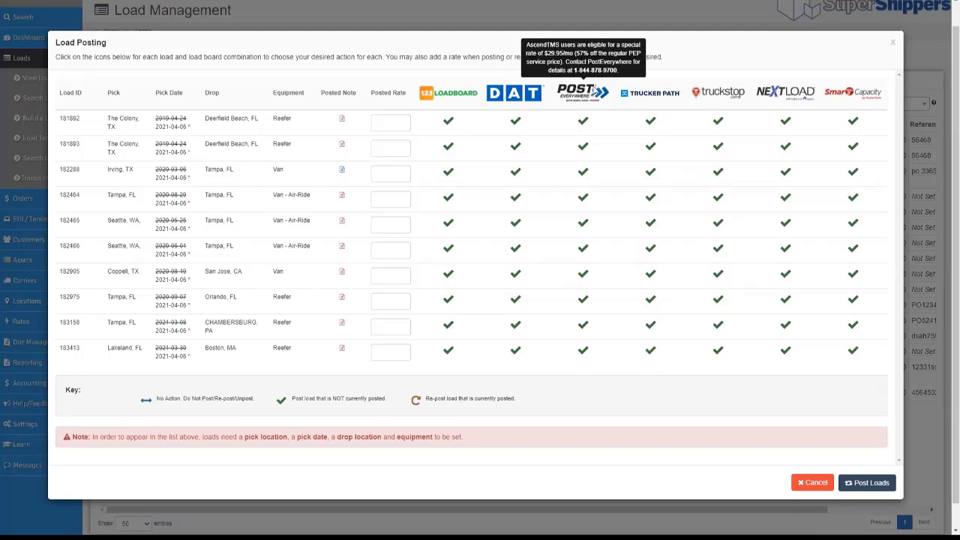
click(893, 43)
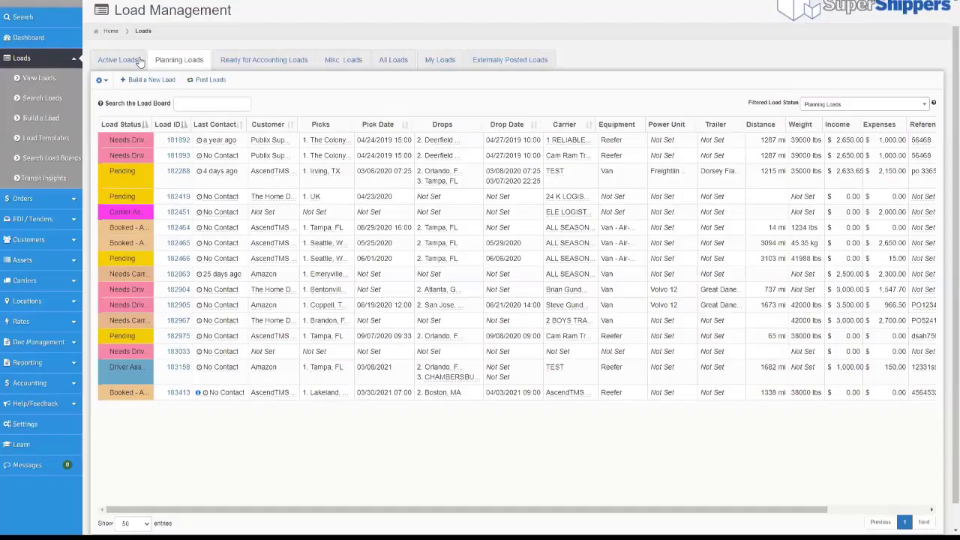
- Review the status, reason, stop location and truck location fields of the check call form for the first active load, closing it without logging
click(138, 62)
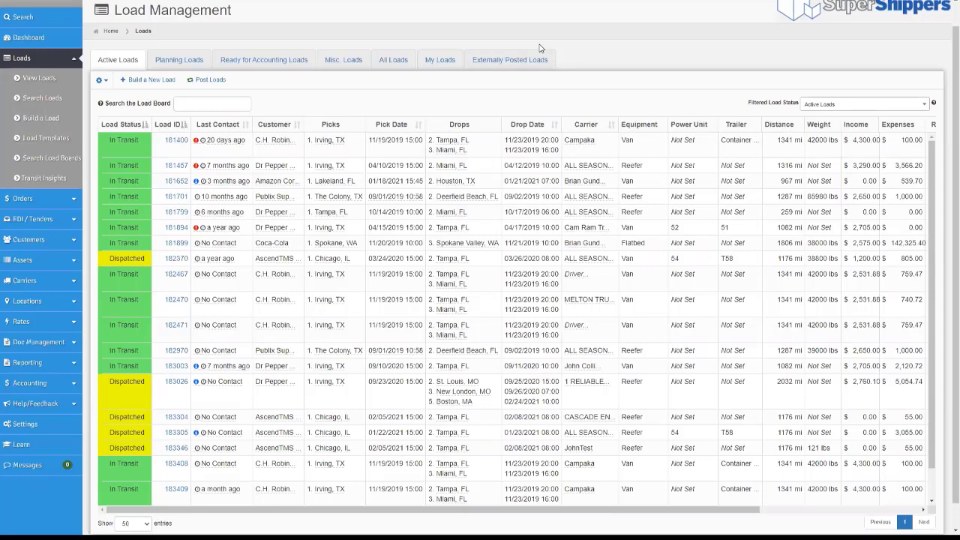
right_click(485, 153)
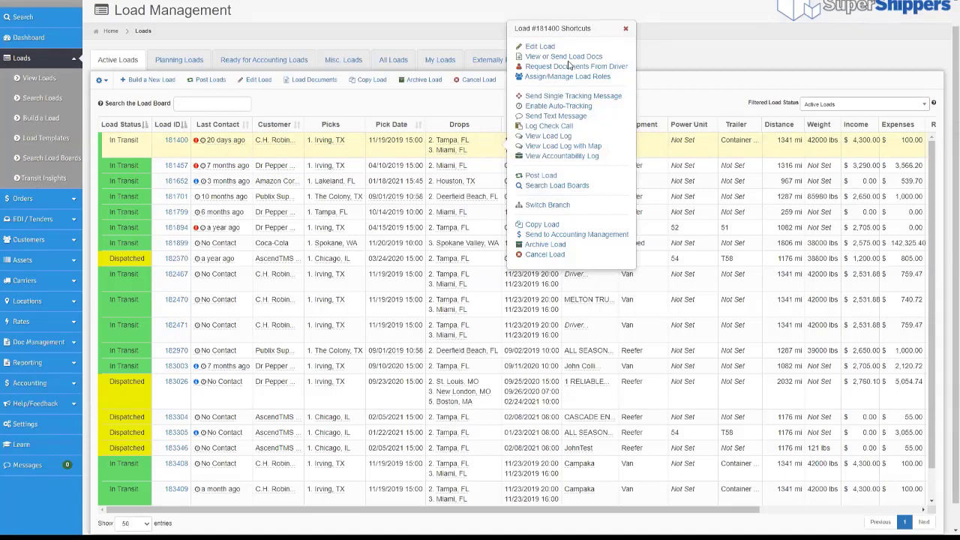
click(563, 128)
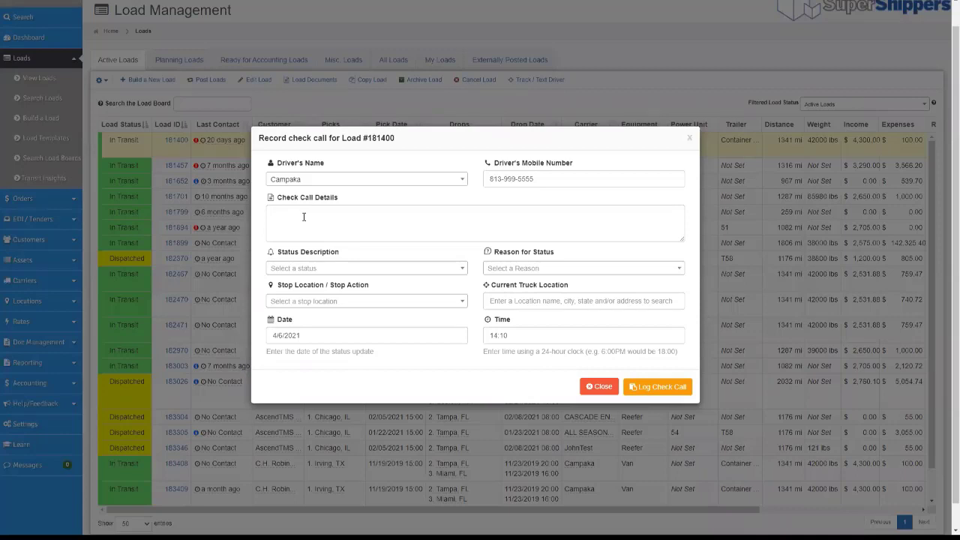
click(545, 272)
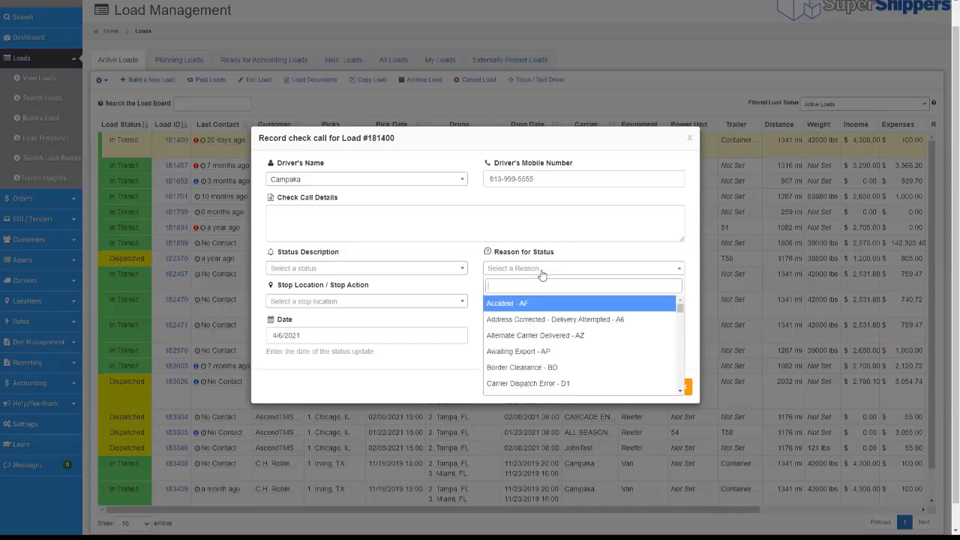
click(432, 270)
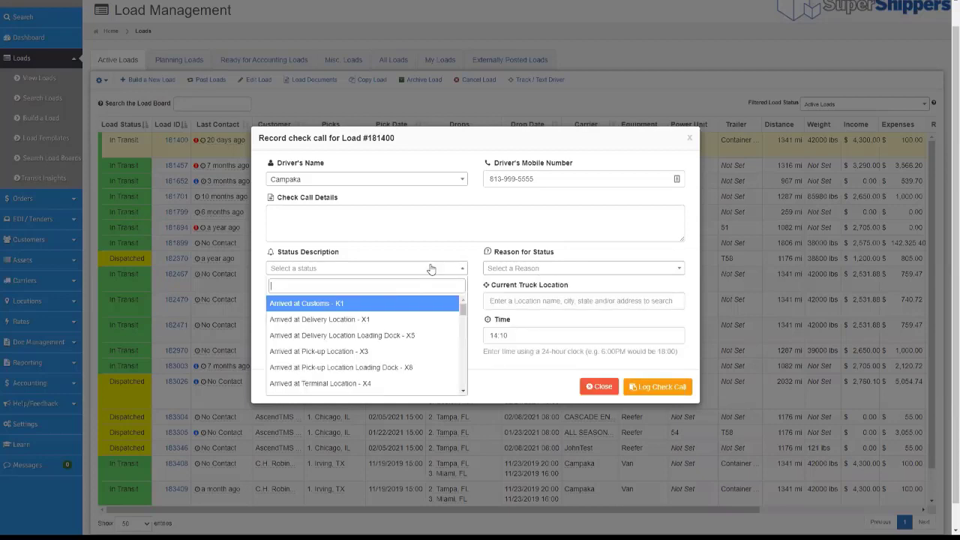
click(532, 302)
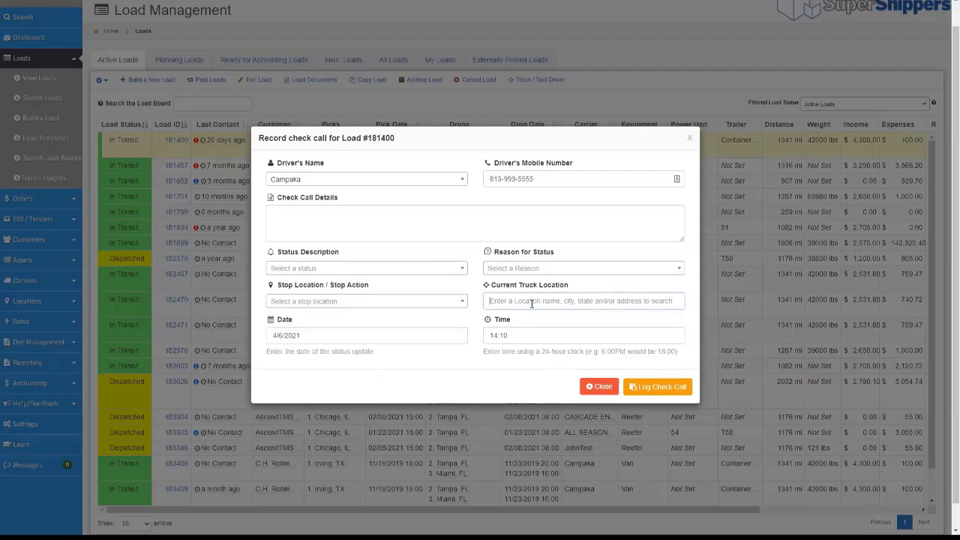
click(441, 300)
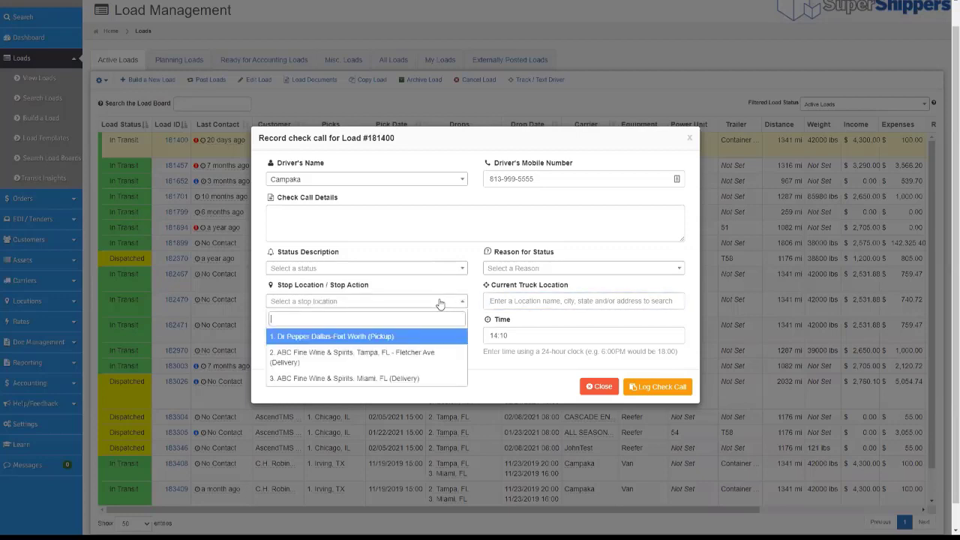
click(556, 302)
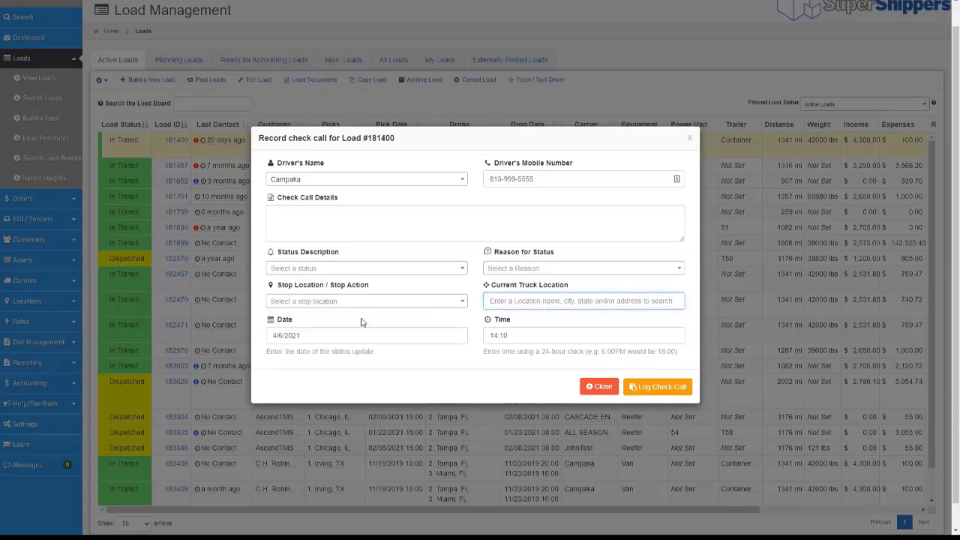
click(600, 387)
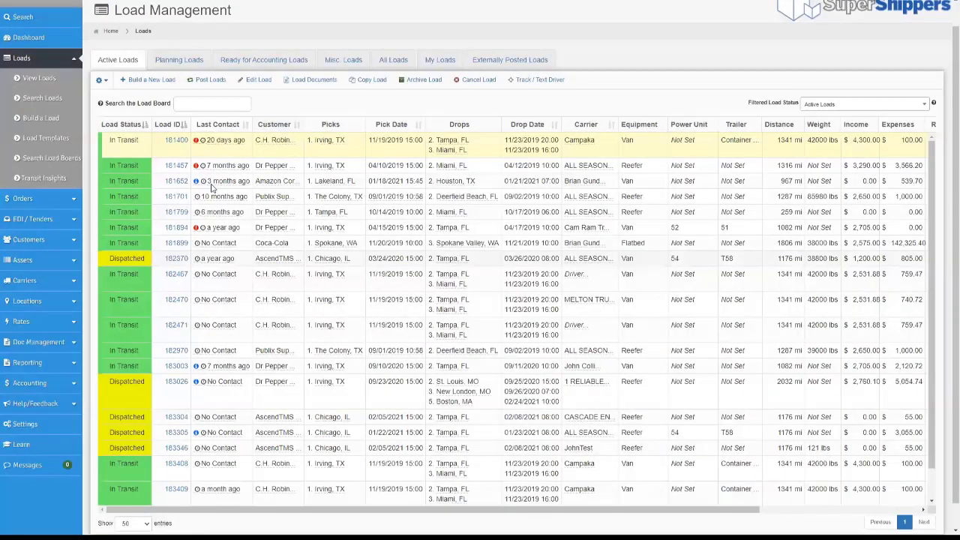
- Read the first active load's last contact note and its full load log, closing the log when done
mouse_move(232, 155)
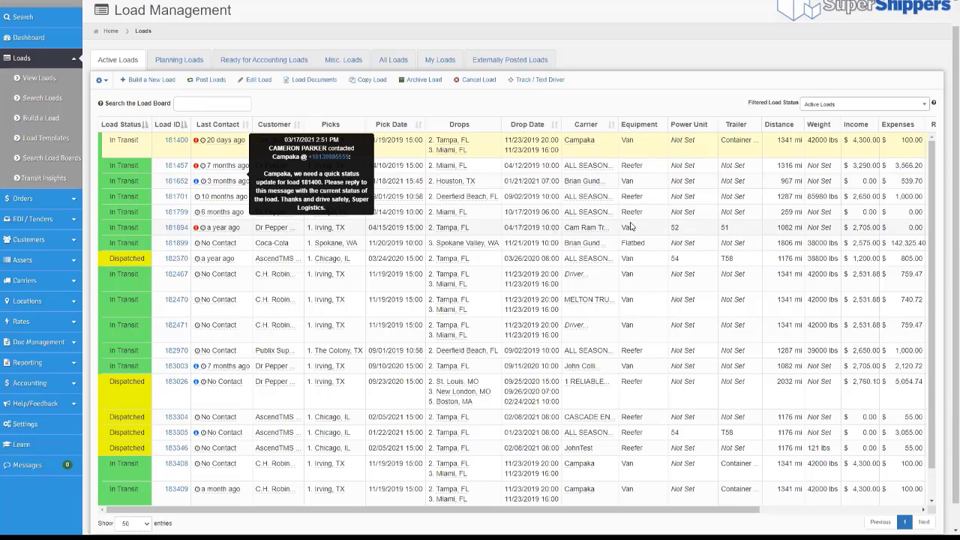
right_click(480, 150)
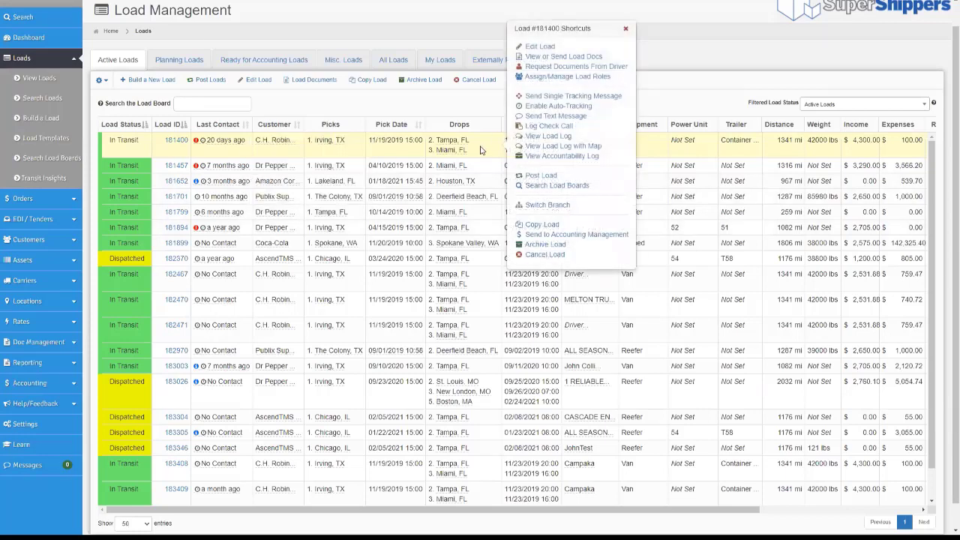
click(554, 141)
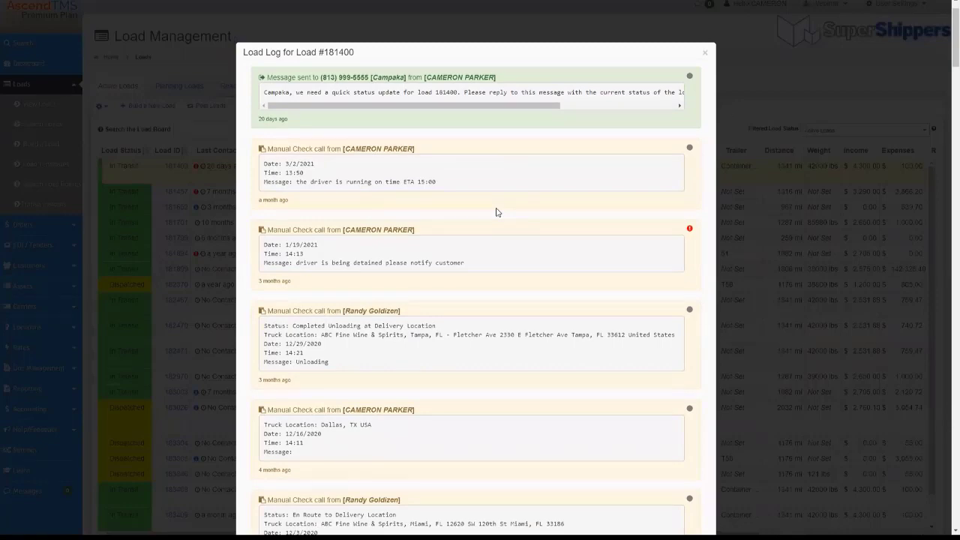
click(705, 53)
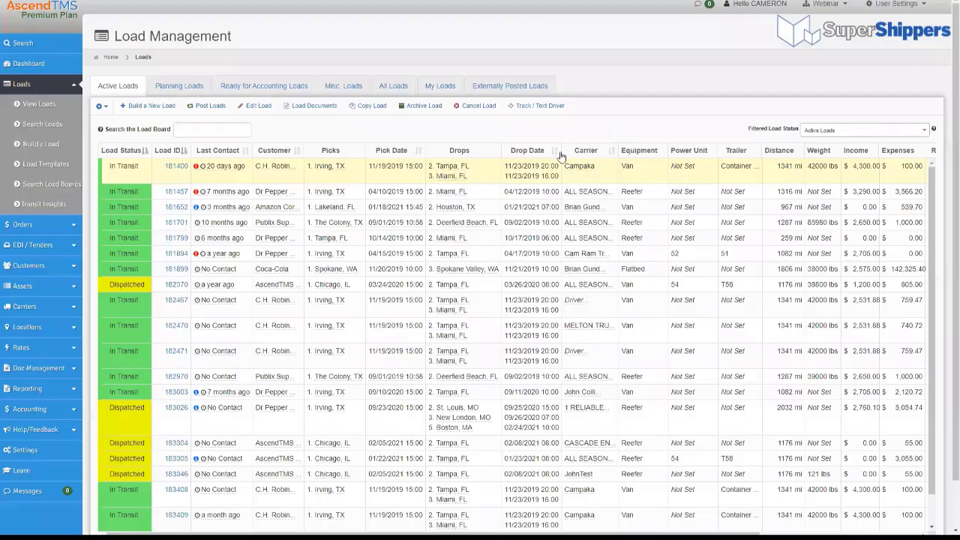
- Preview the text message requesting documents from the first active load's driver, closing the request without sending it
click(489, 176)
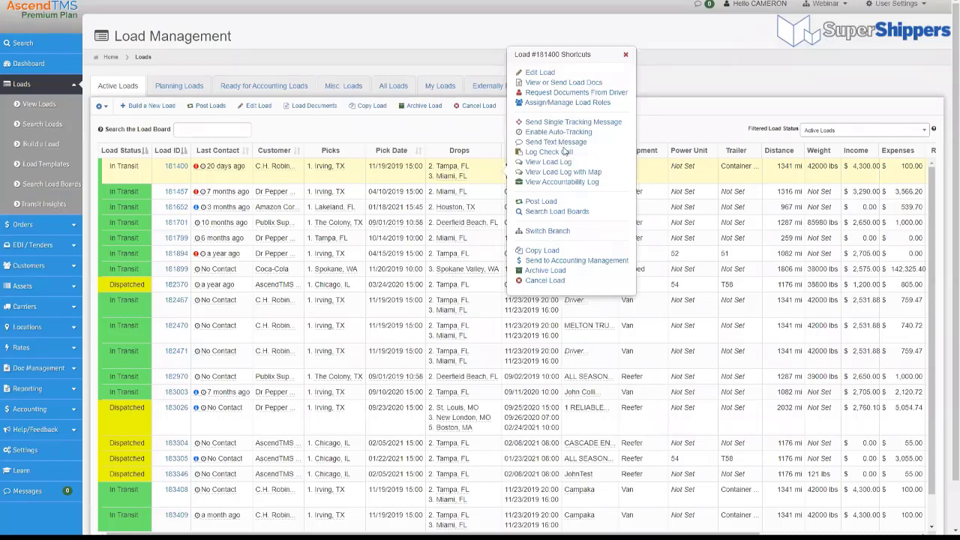
click(555, 93)
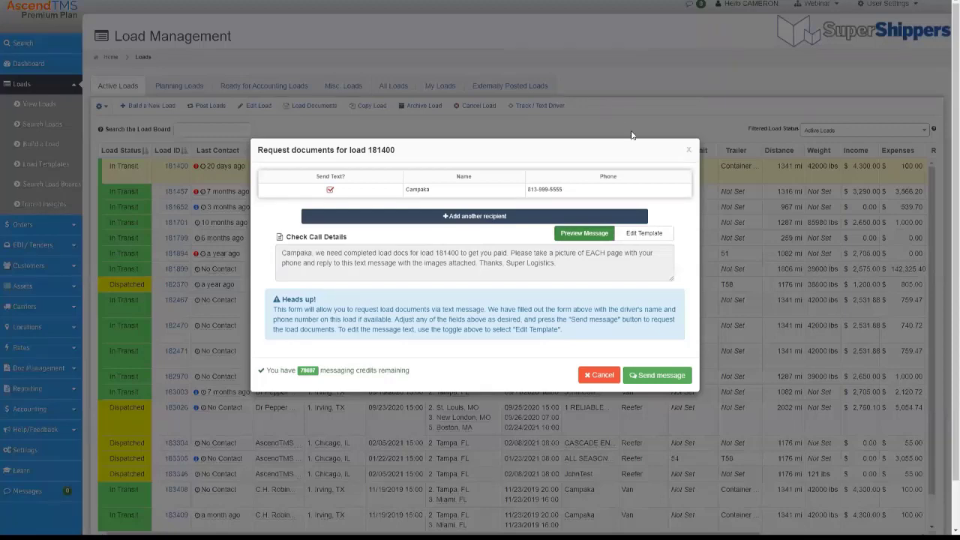
click(688, 149)
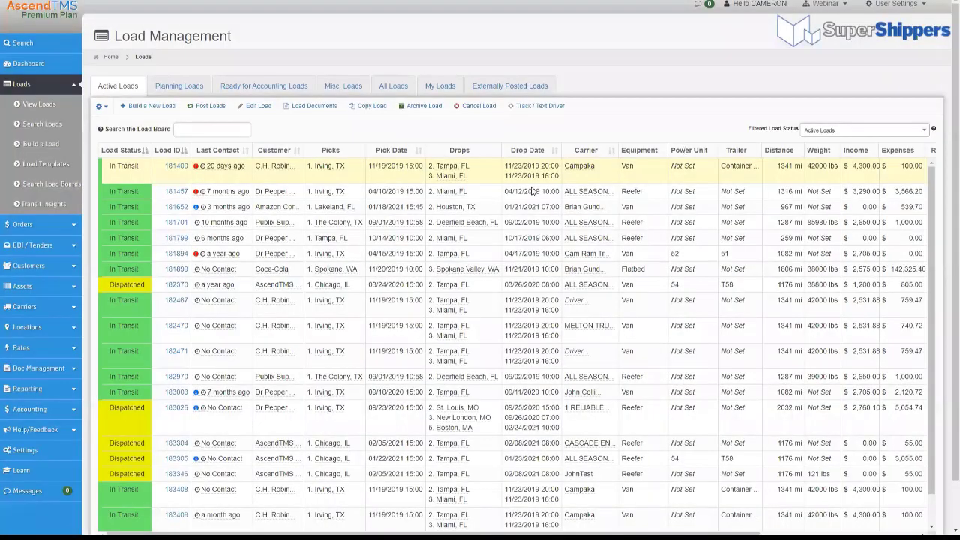
click(494, 181)
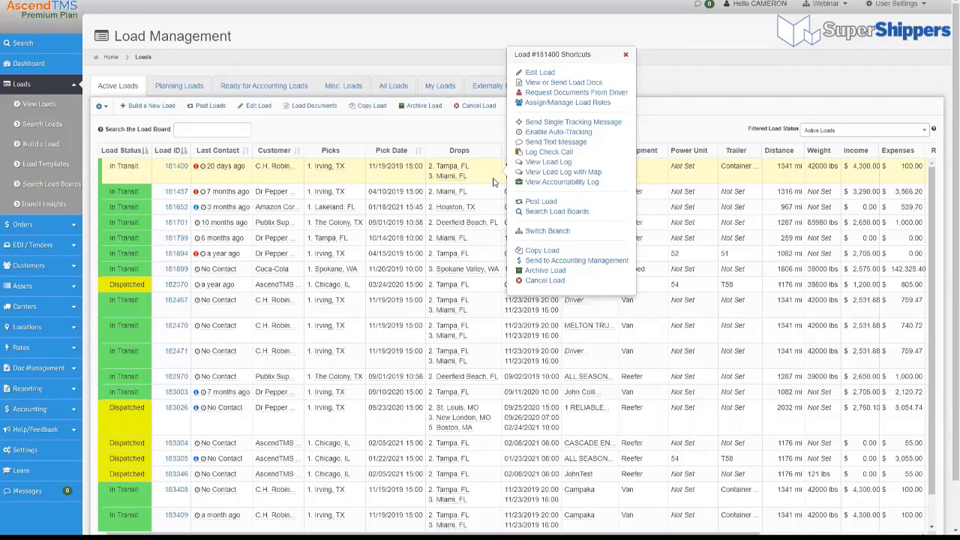
click(608, 93)
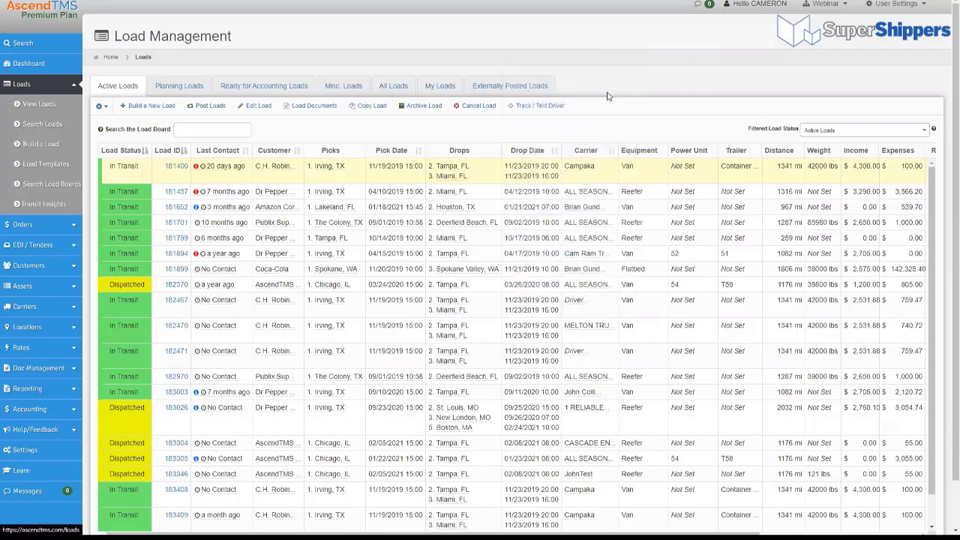
click(686, 152)
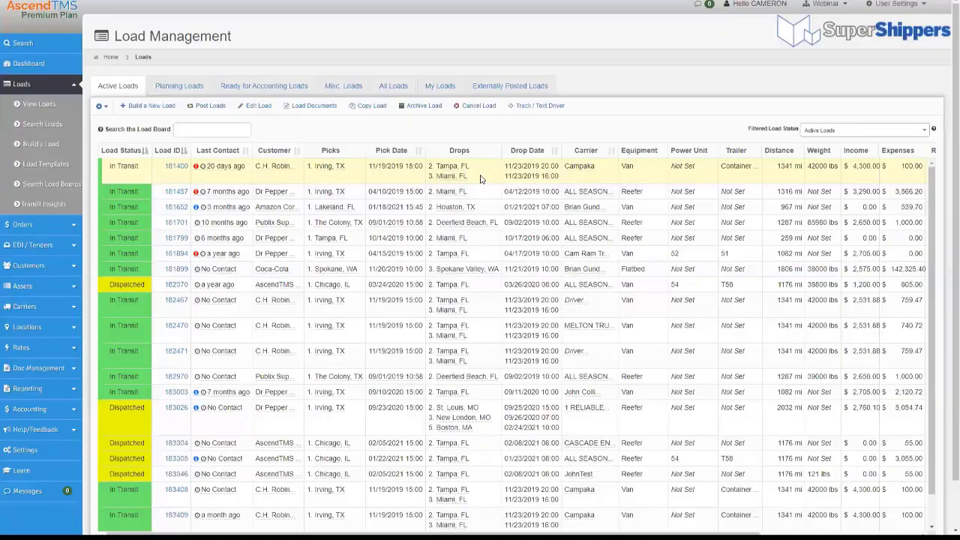
- View the documents attached to the first active load and select the two Resized_20190718_144440.jpg images
right_click(481, 179)
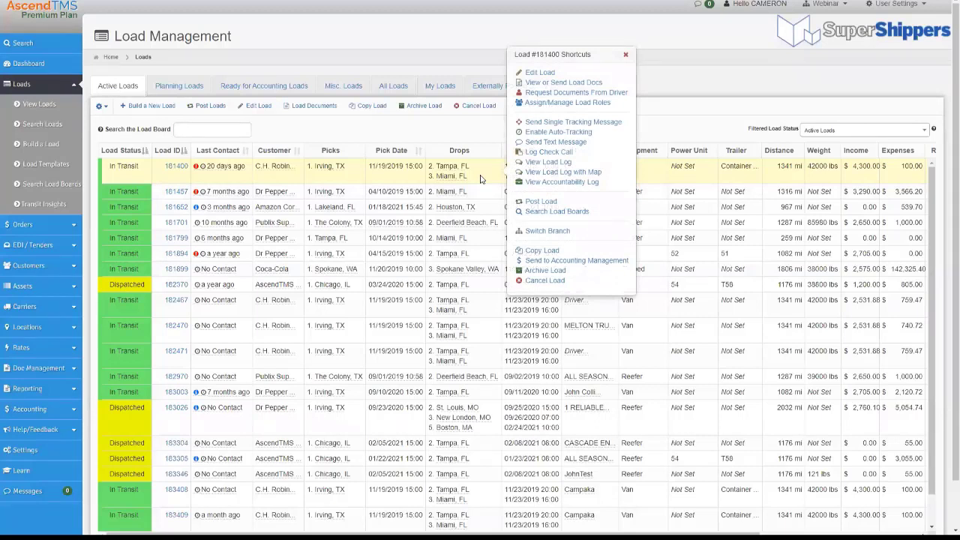
click(574, 84)
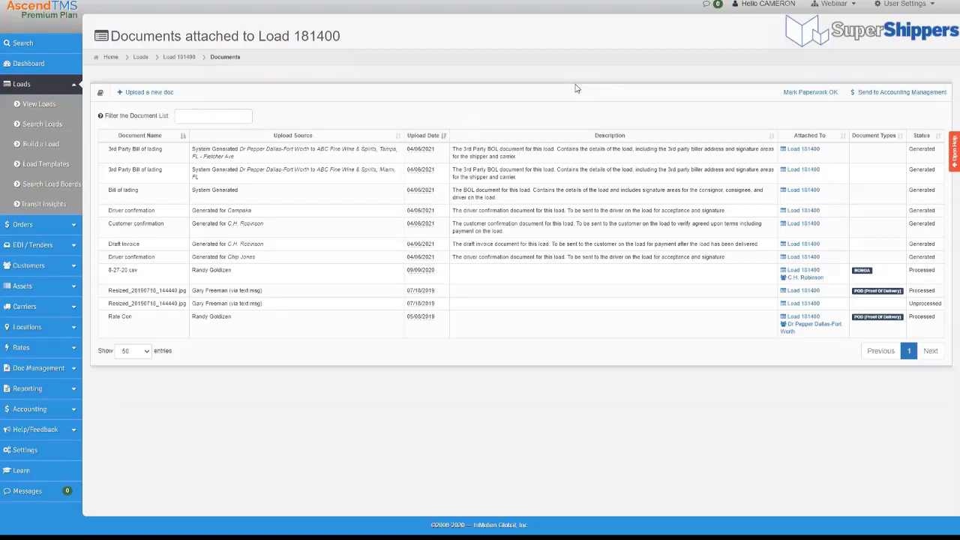
click(242, 290)
click(233, 303)
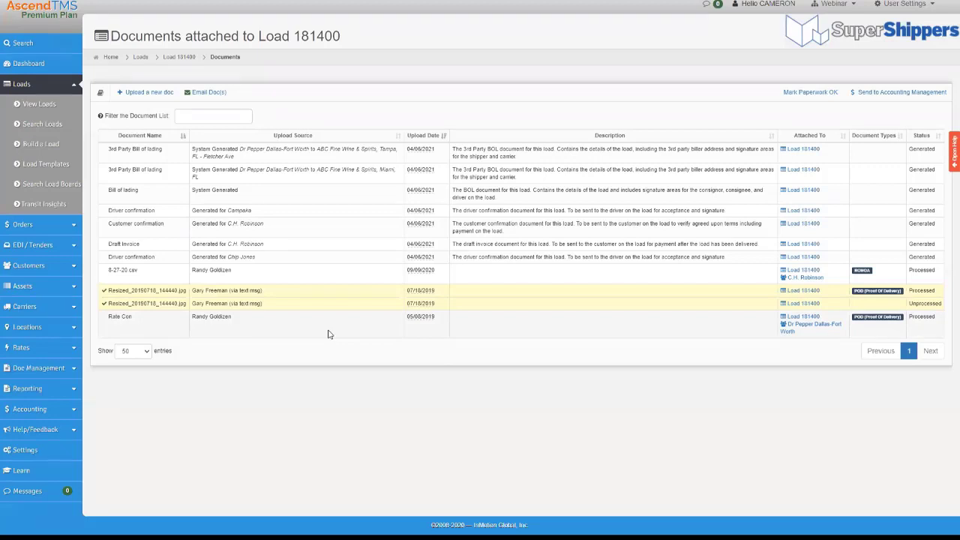
- Return to the active loads and preview the single tracking message for the first load's driver, cancelling without sending it
click(47, 104)
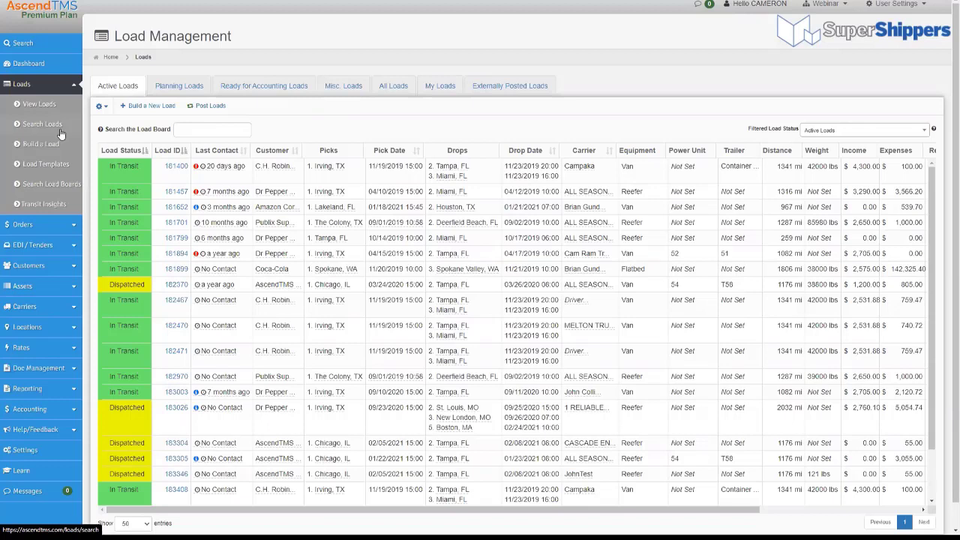
click(402, 175)
right_click(403, 168)
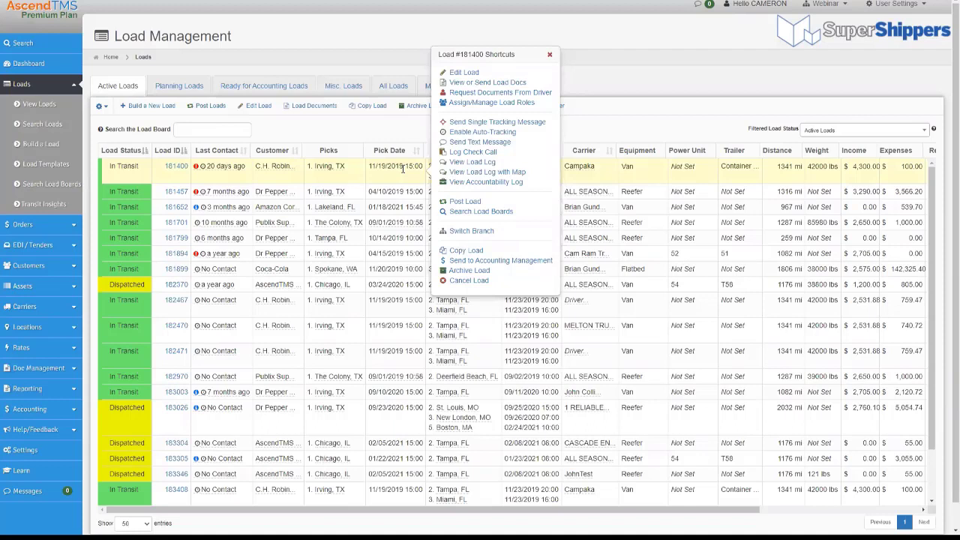
click(509, 123)
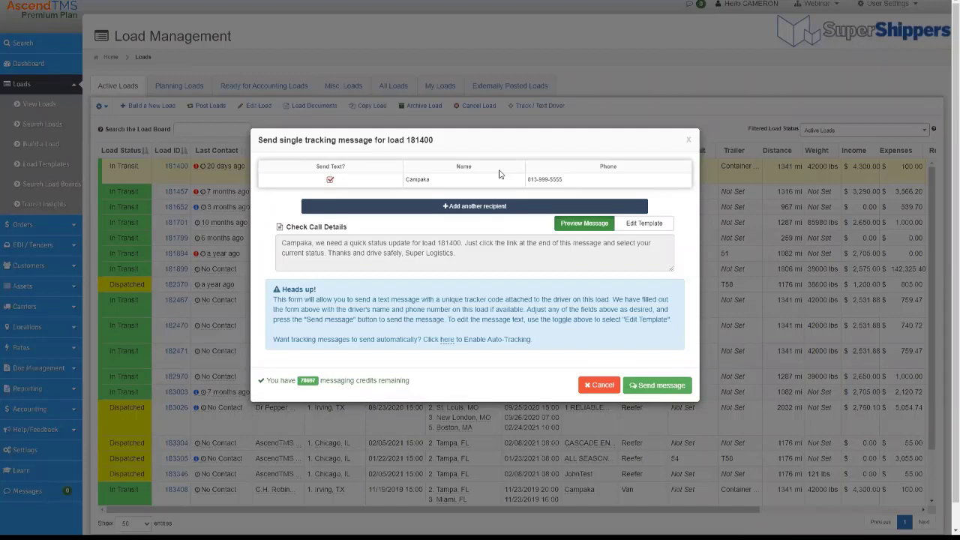
click(600, 385)
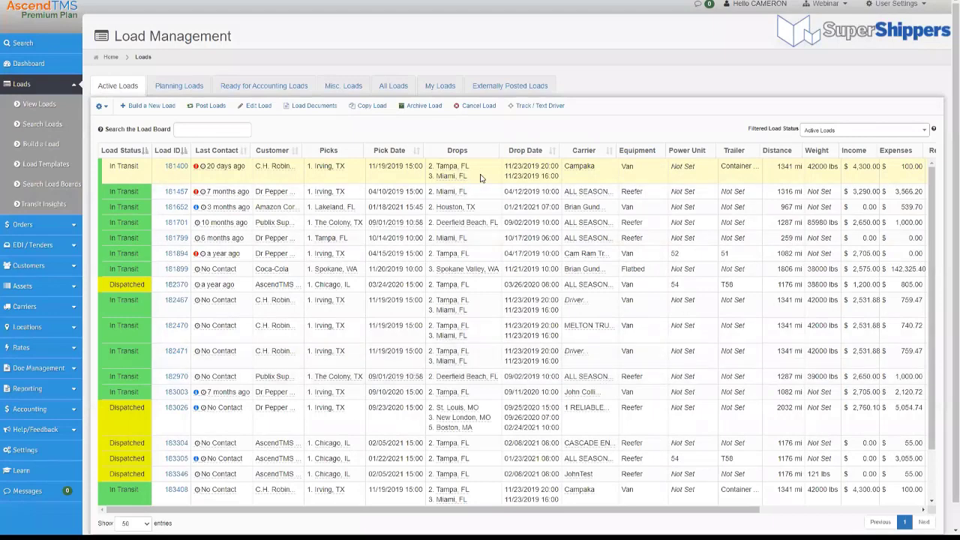
- Review the AscendTMS, FourKites, Smart Capacity and Transflo auto-tracking options for the first active load, closing the dialog without enabling tracking
click(487, 176)
click(557, 133)
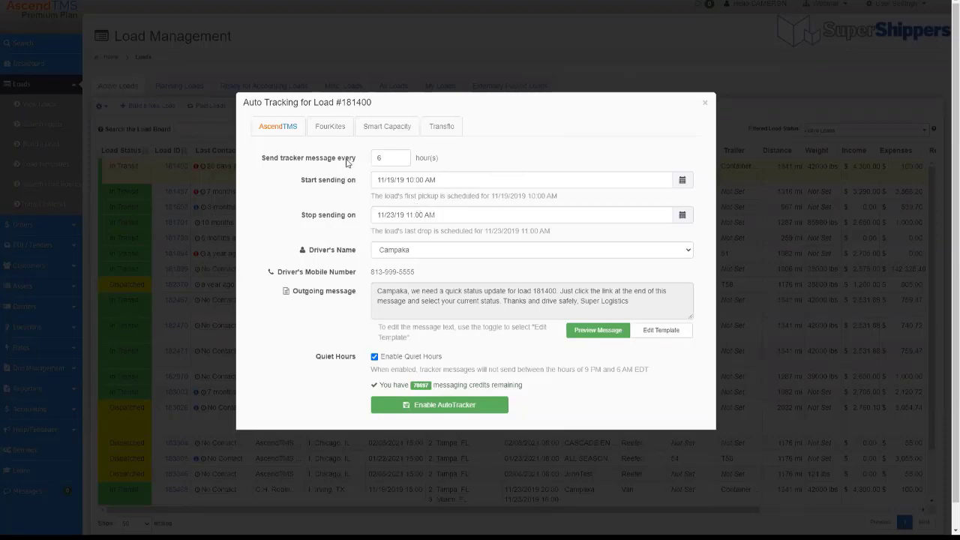
click(338, 133)
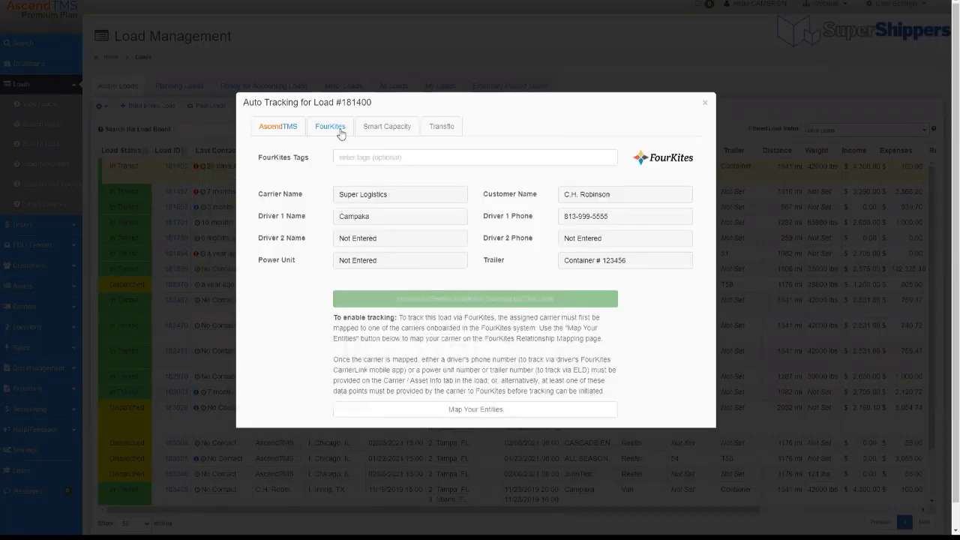
click(382, 129)
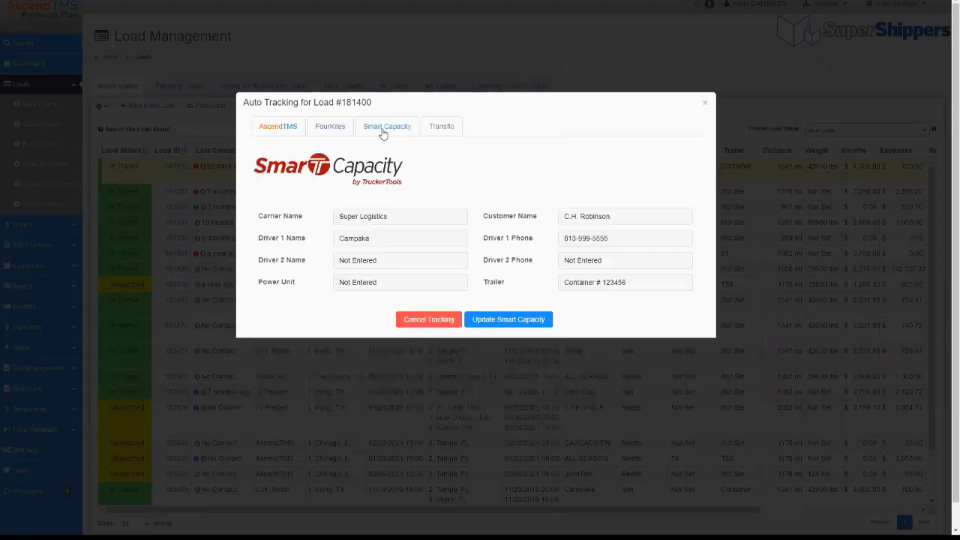
click(440, 129)
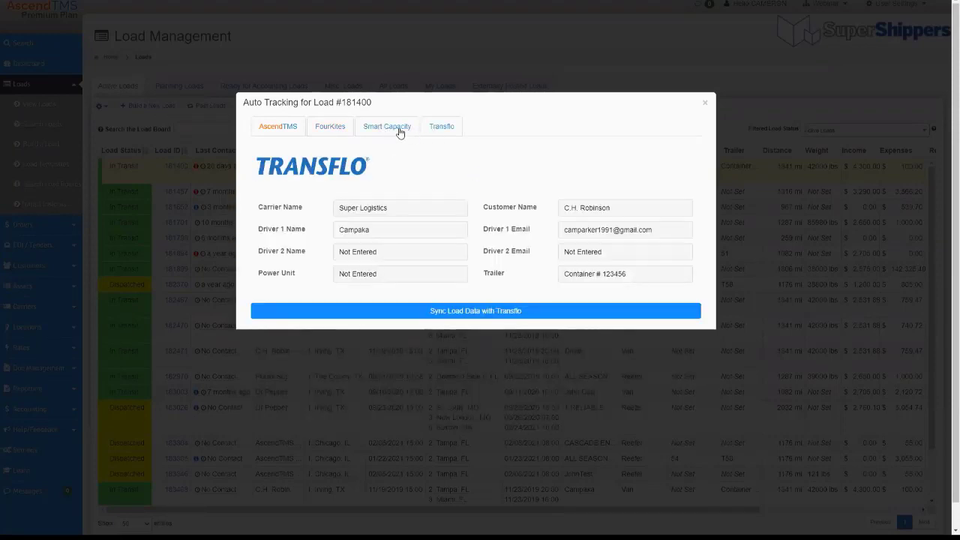
click(400, 132)
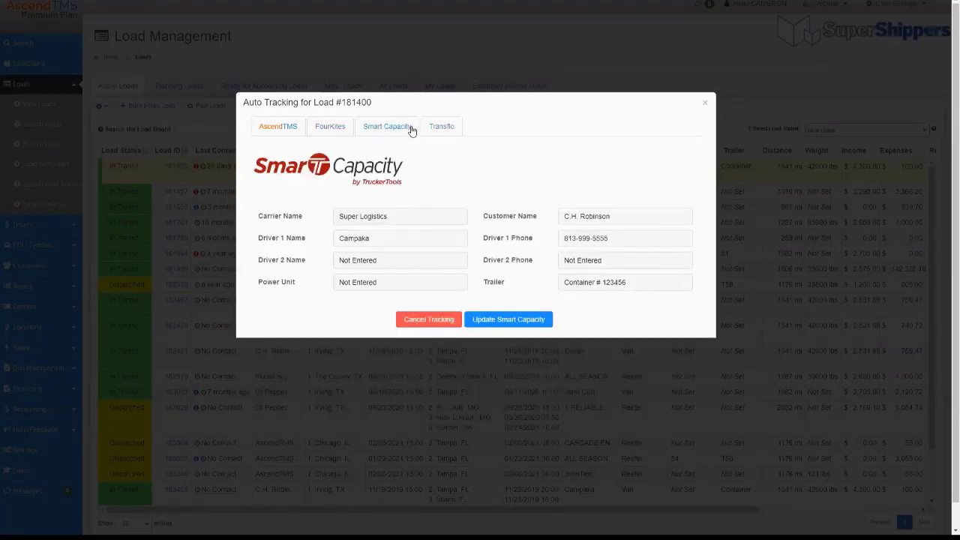
click(448, 133)
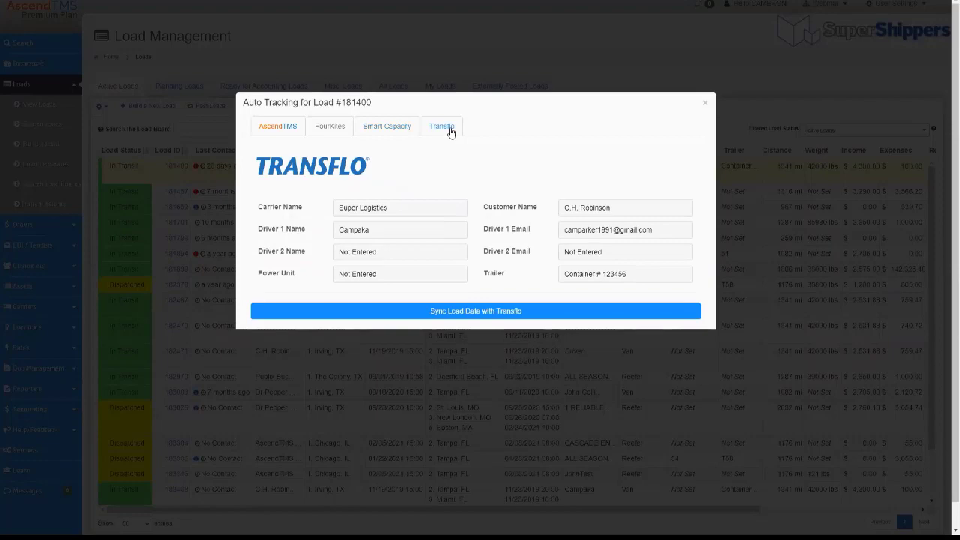
click(704, 103)
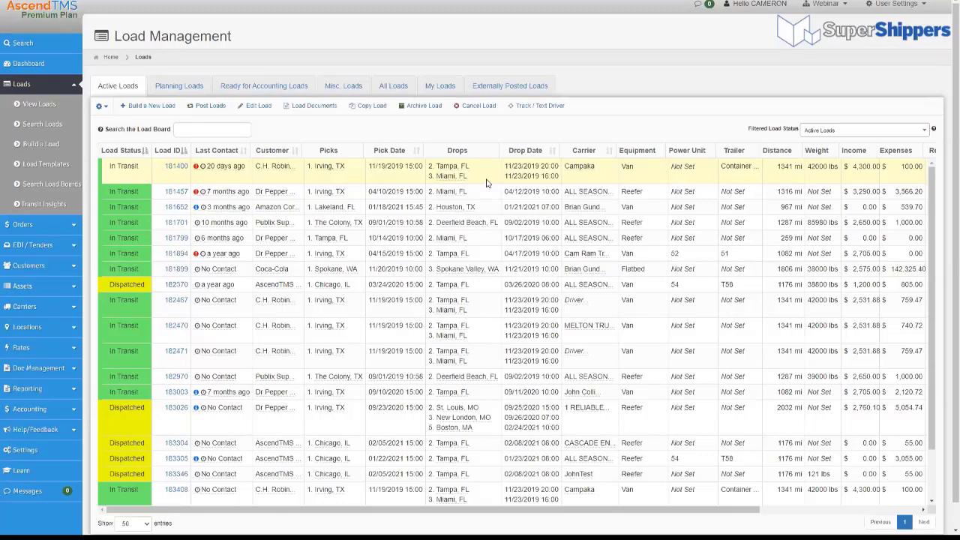
- View the first active load's log with its map and show all recorded positions
click(486, 182)
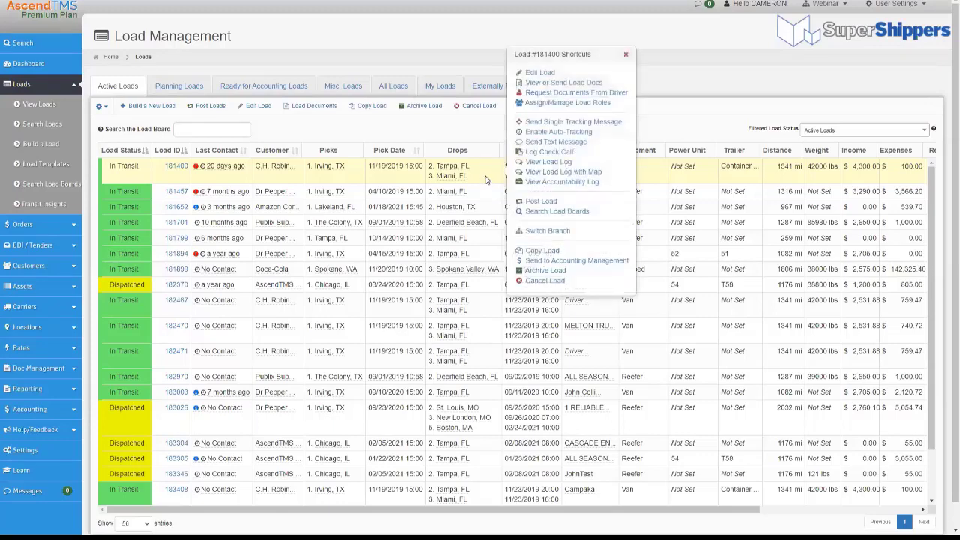
click(564, 173)
click(404, 428)
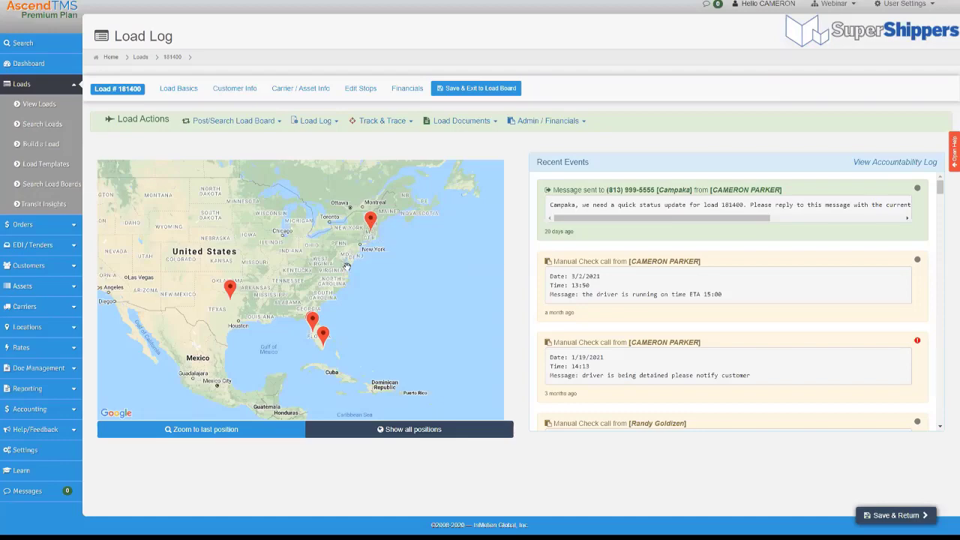
- Examine the recorded positions around Florida on the load log map and return to the country-wide view
scroll(311, 318, up, 1)
scroll(310, 318, up, 2)
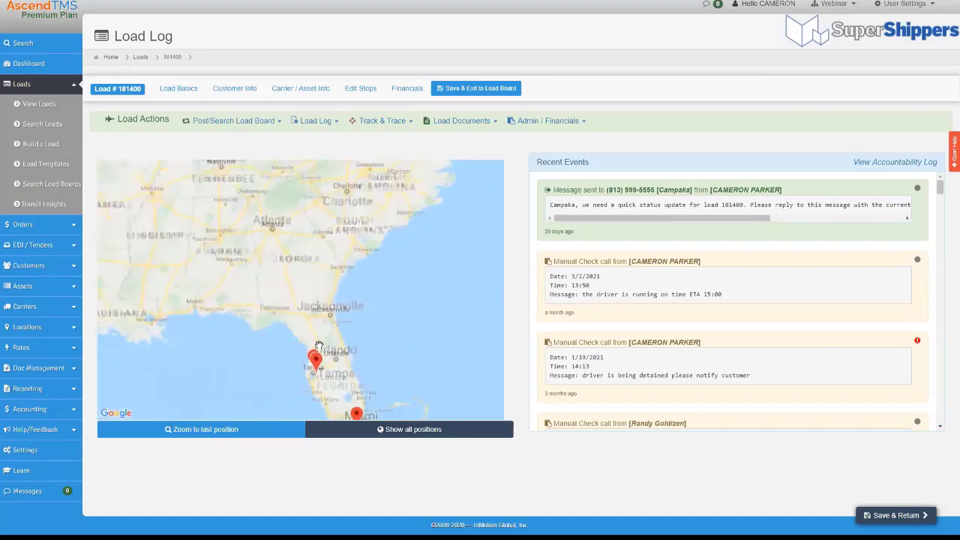
drag(314, 403, 380, 333)
scroll(380, 333, down, 3)
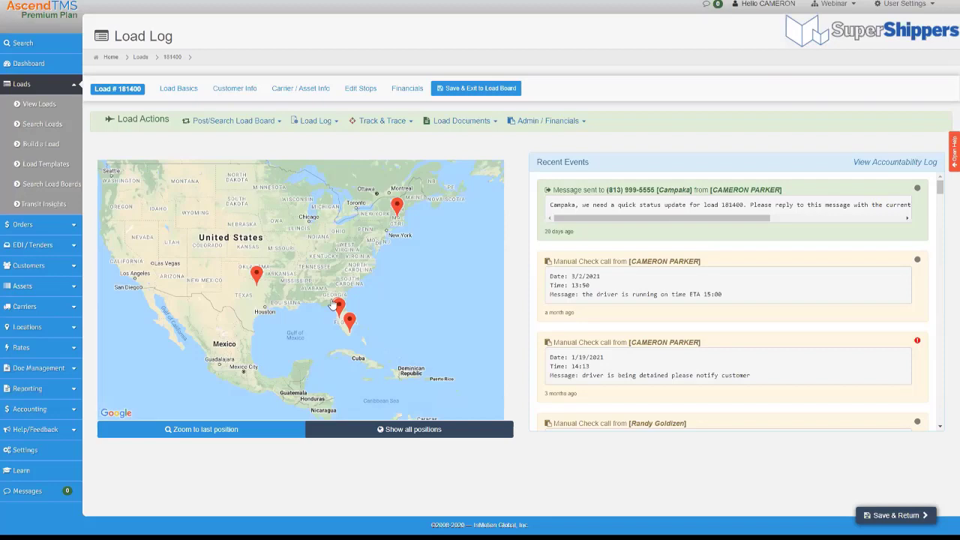
- Review the load's stops, the source of its carrier route mileage, and the mileage adjustment options
click(360, 89)
mouse_move(366, 132)
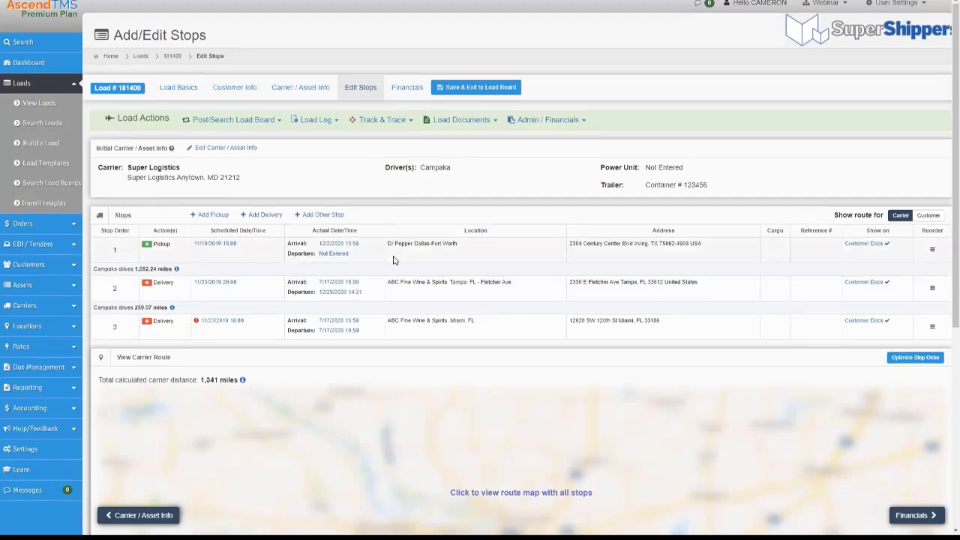
scroll(391, 259, down, 2)
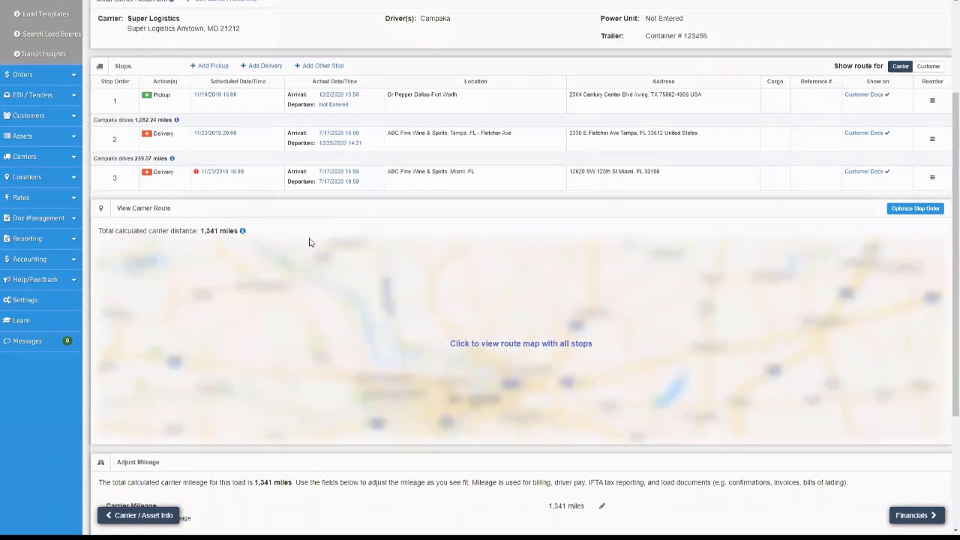
mouse_move(242, 233)
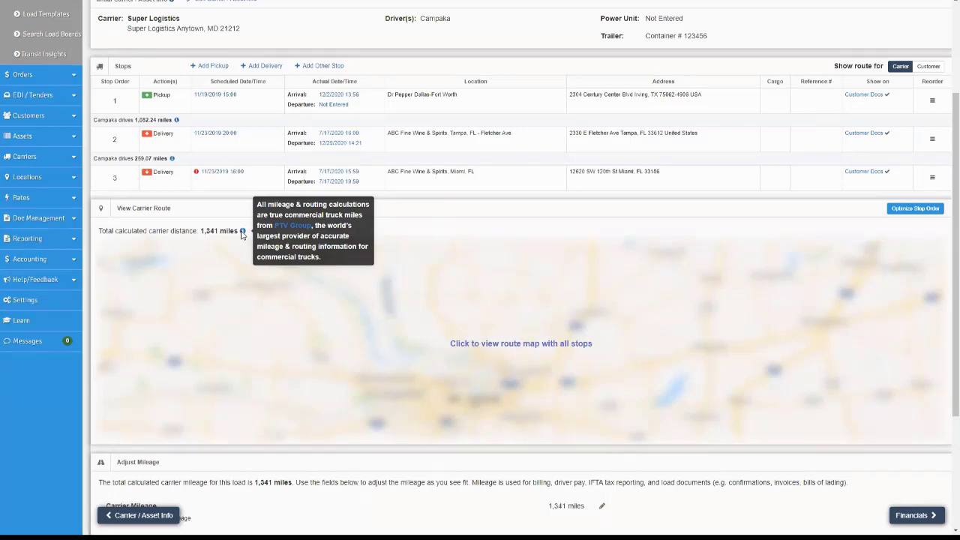
scroll(275, 268, up, 3)
scroll(274, 267, down, 6)
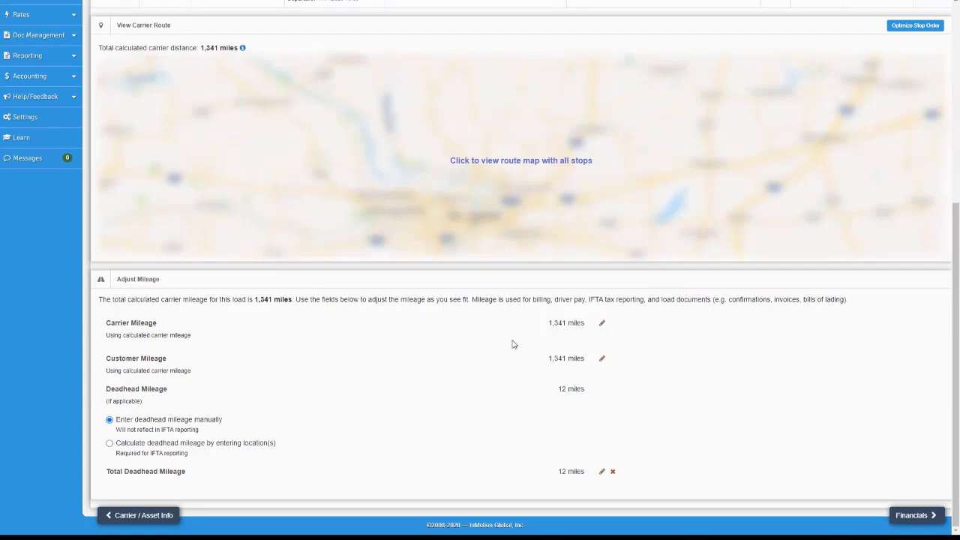
- Save the customer mileage as a manual entry of 1341 miles and reset it to the calculated carrier mileage
click(602, 360)
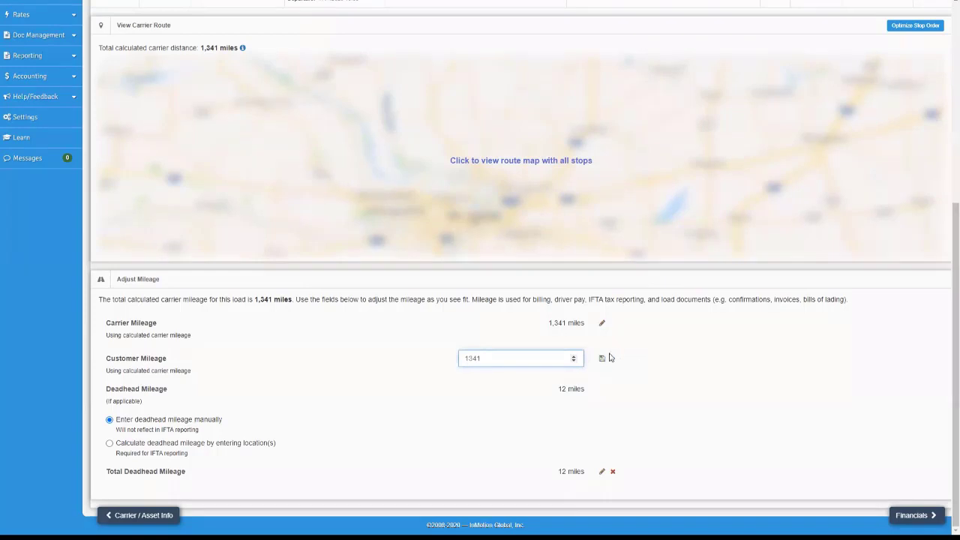
click(603, 358)
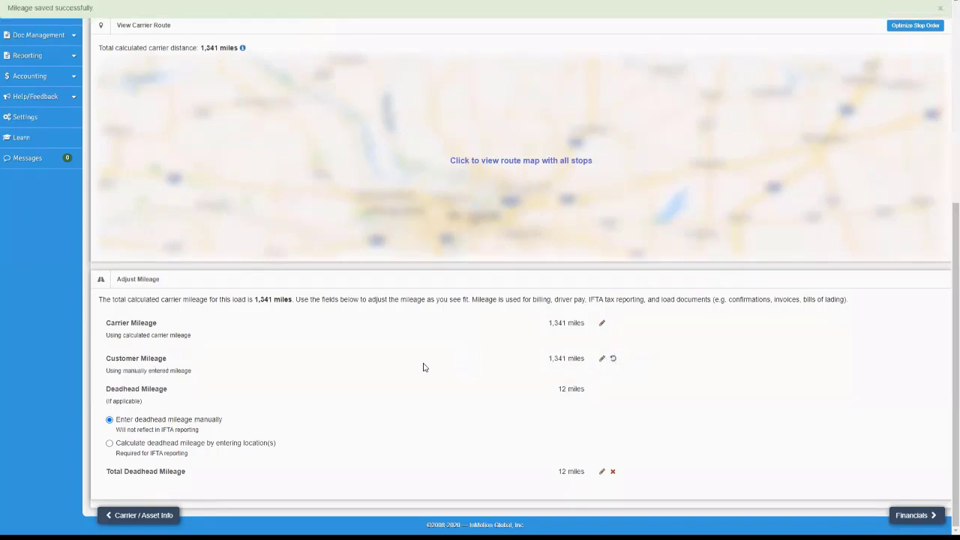
scroll(400, 360, up, 2)
click(615, 459)
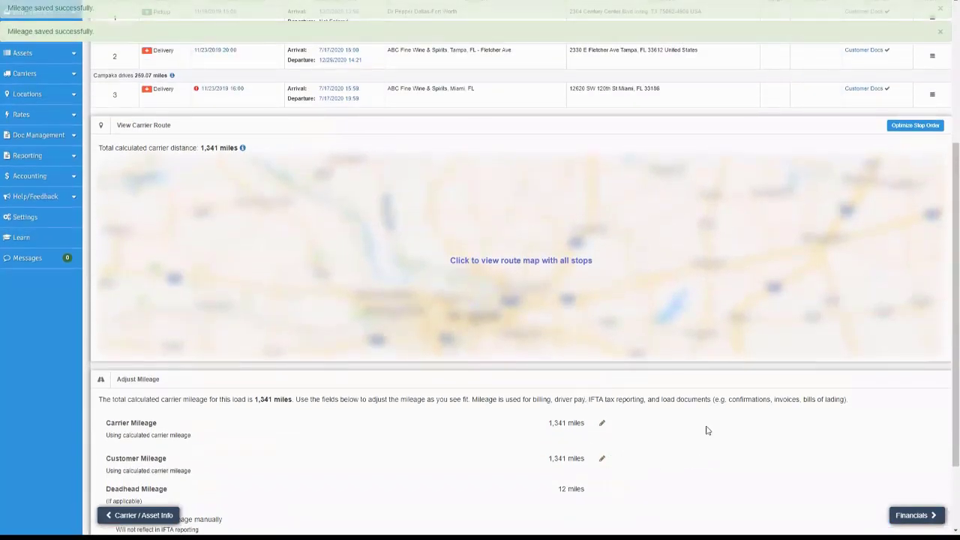
scroll(632, 434, down, 2)
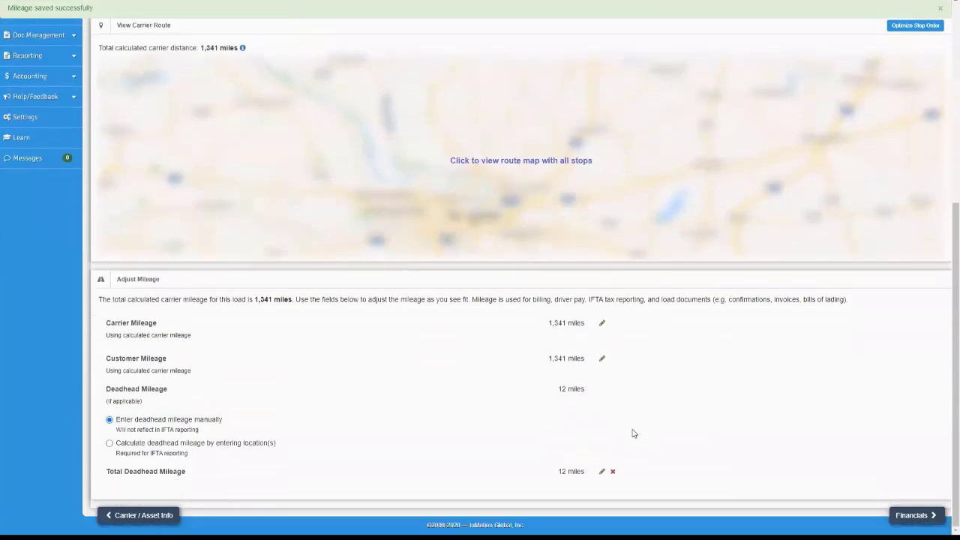
- View the location list and open a blank new-location form, dismissing the branch/department choice
scroll(606, 409, up, 7)
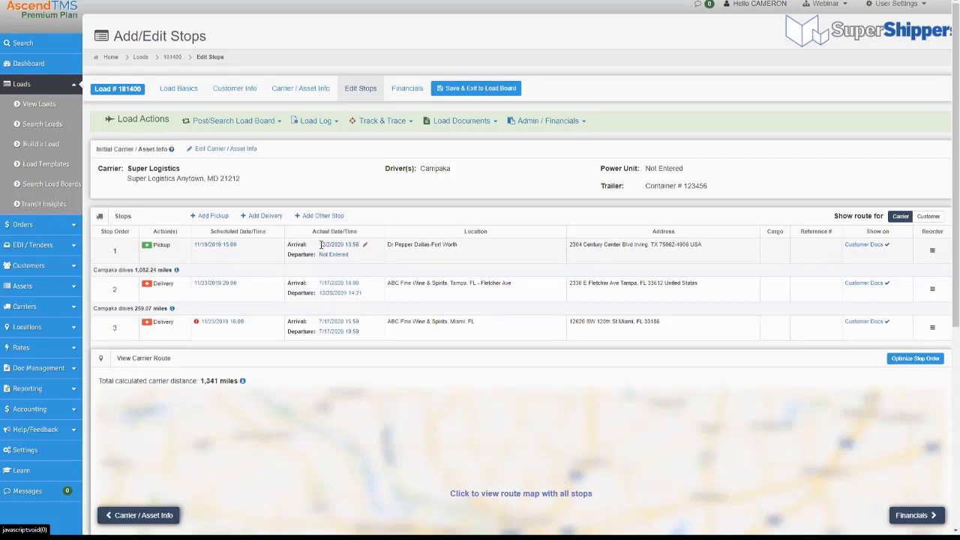
click(56, 336)
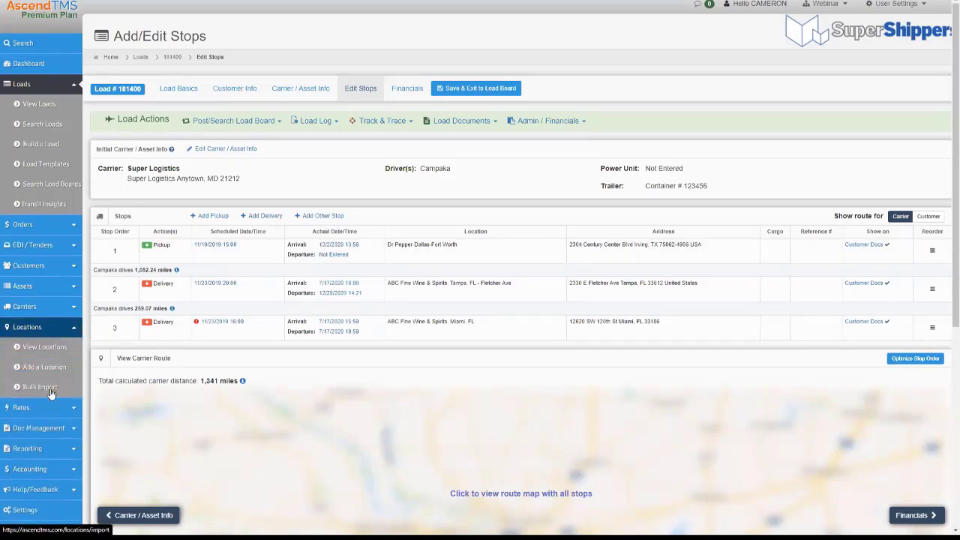
click(48, 350)
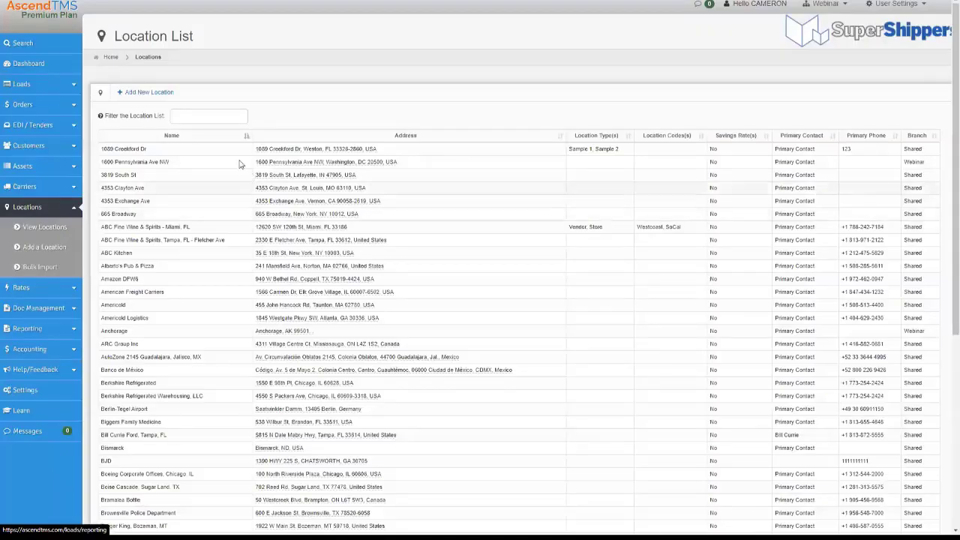
click(159, 92)
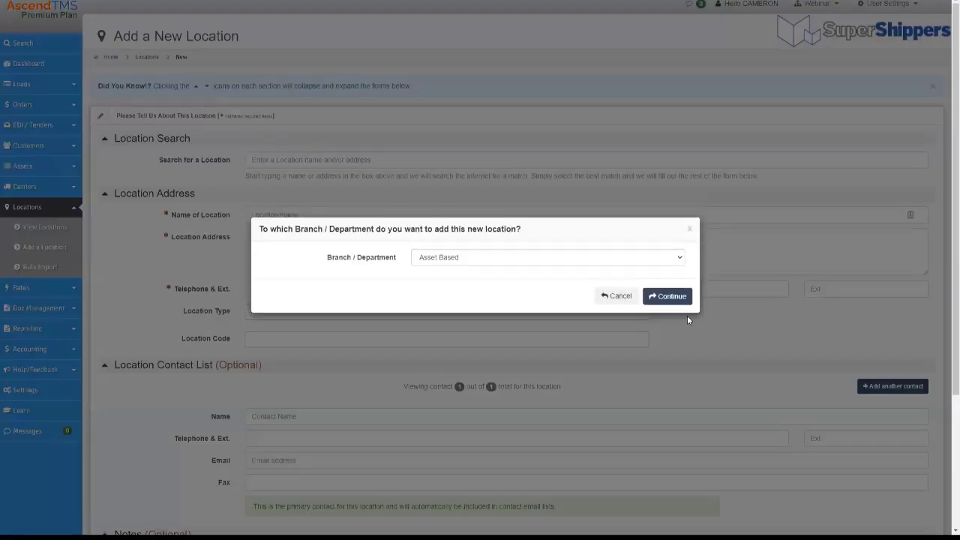
click(689, 229)
- Search for "targe" and fill the new-location form from the Target suggestion in Clifton, NJ
click(312, 157)
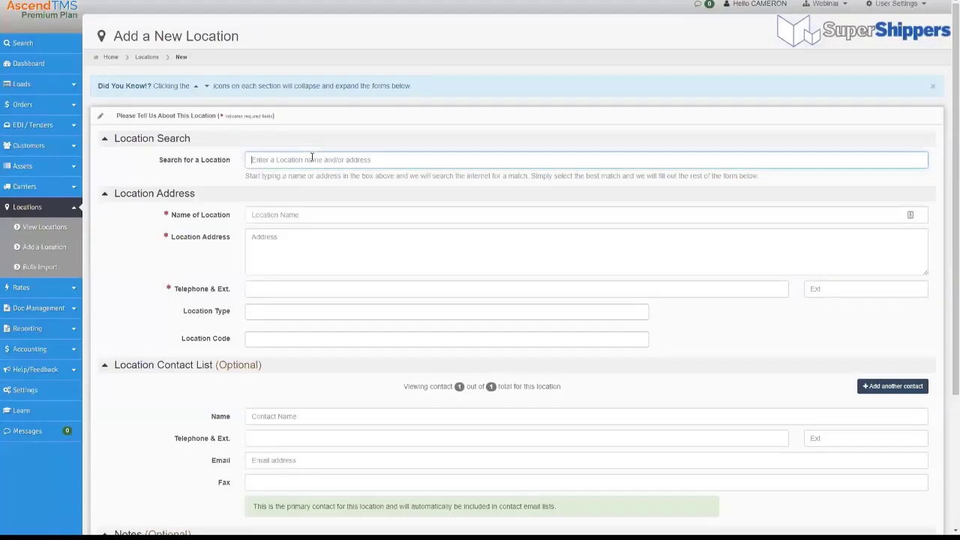
text(tar)
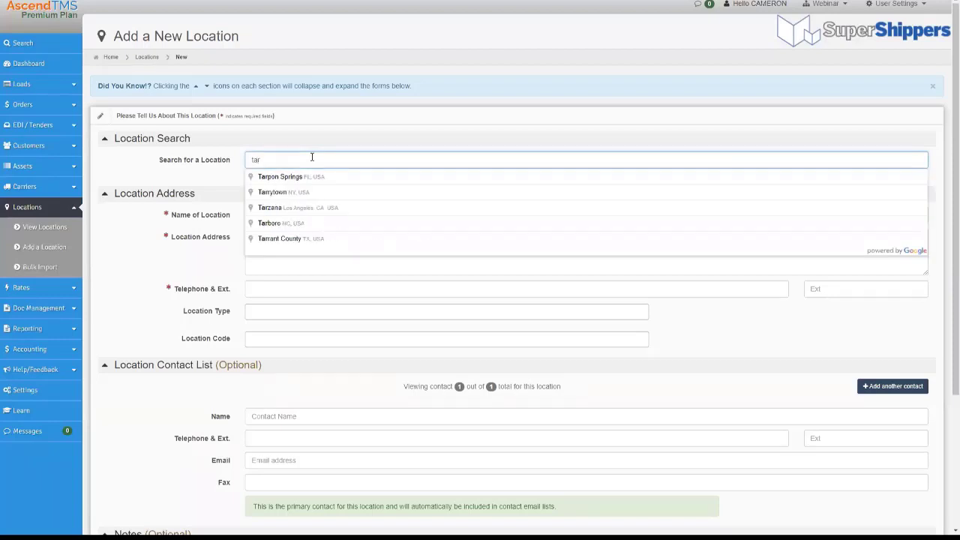
text(ge)
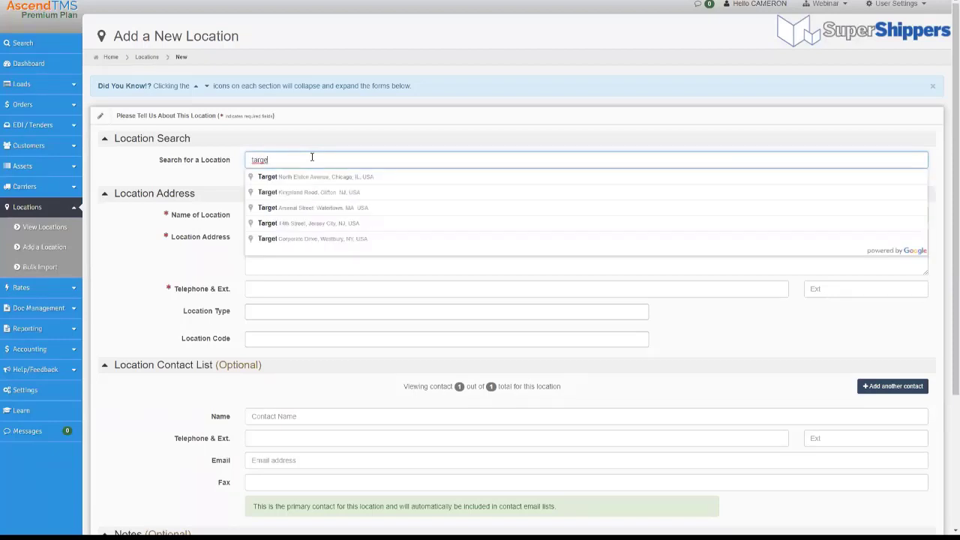
click(342, 193)
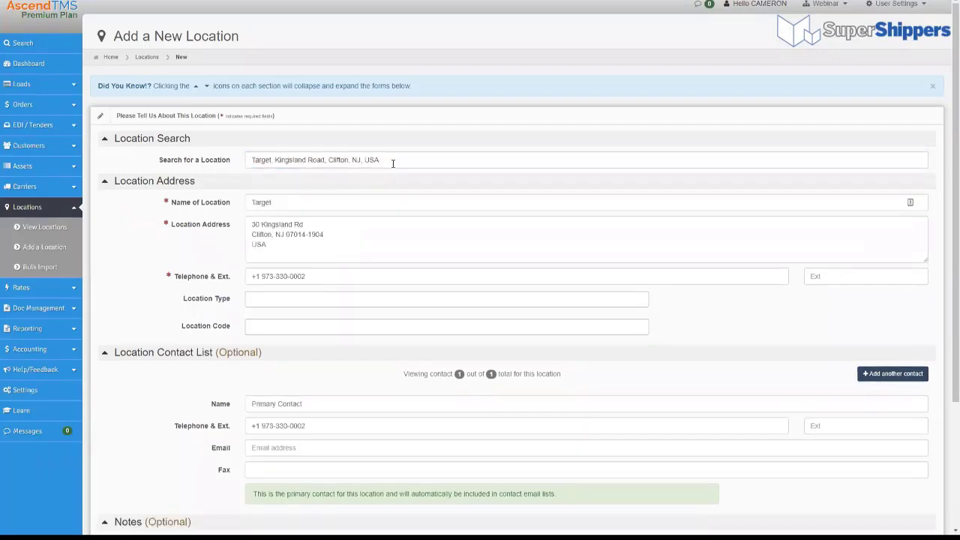
- Change the location search to Target in Buffalo, NY, fill the form from that match, and review the remaining fields without saving
drag(393, 161, 272, 160)
key(BackSpace)
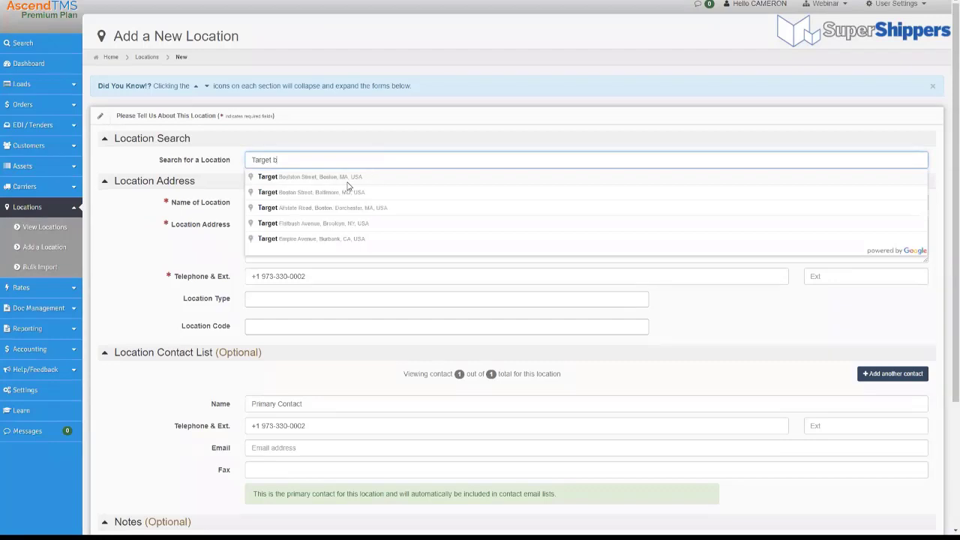
text(buf)
click(342, 184)
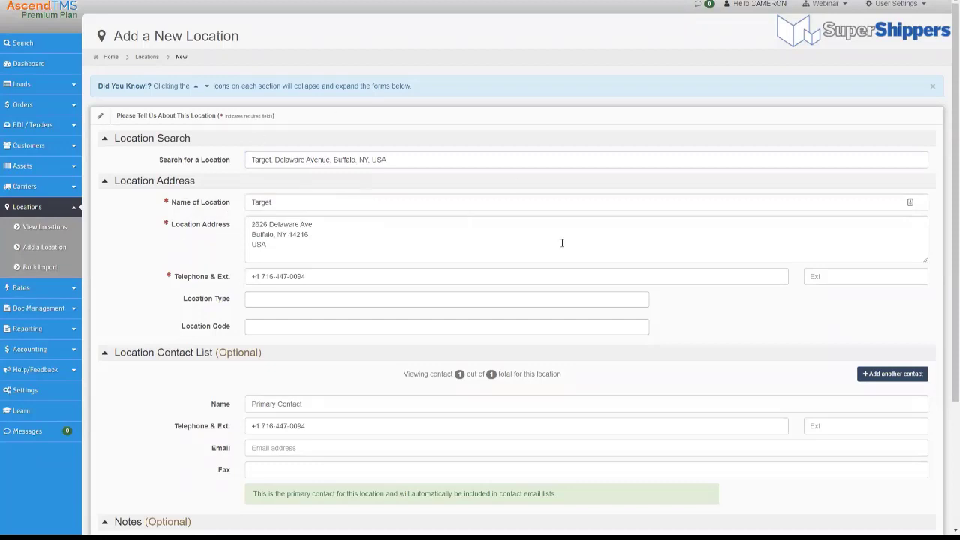
scroll(382, 259, down, 2)
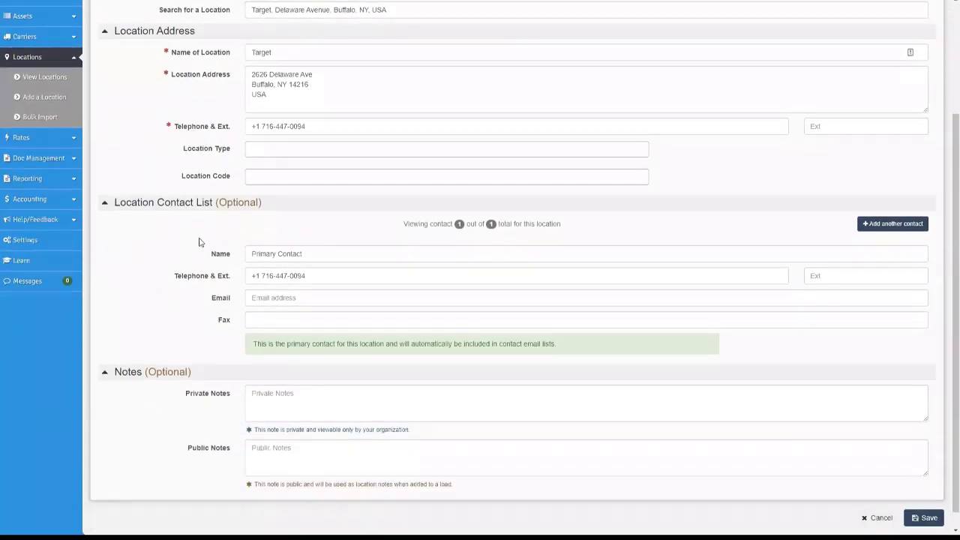
scroll(730, 384, down, 1)
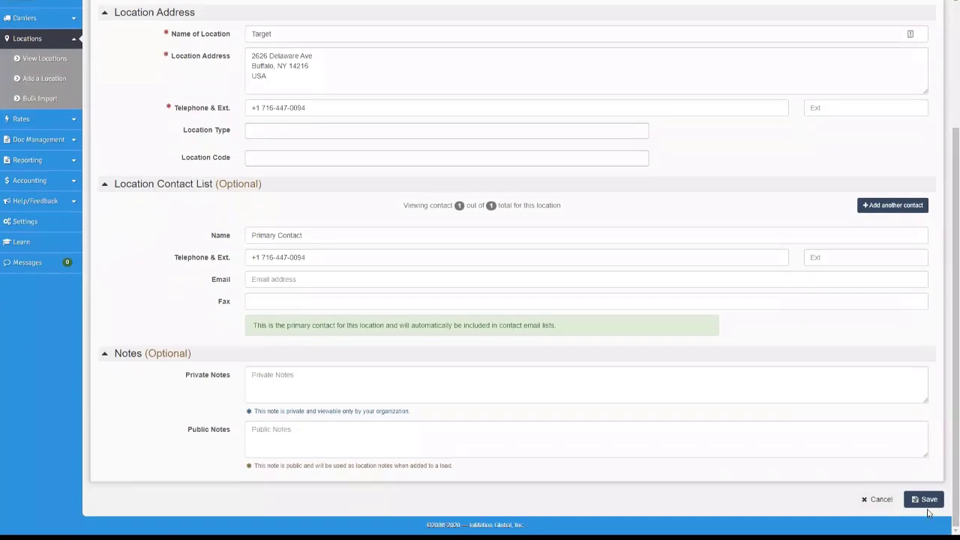
scroll(231, 323, up, 2)
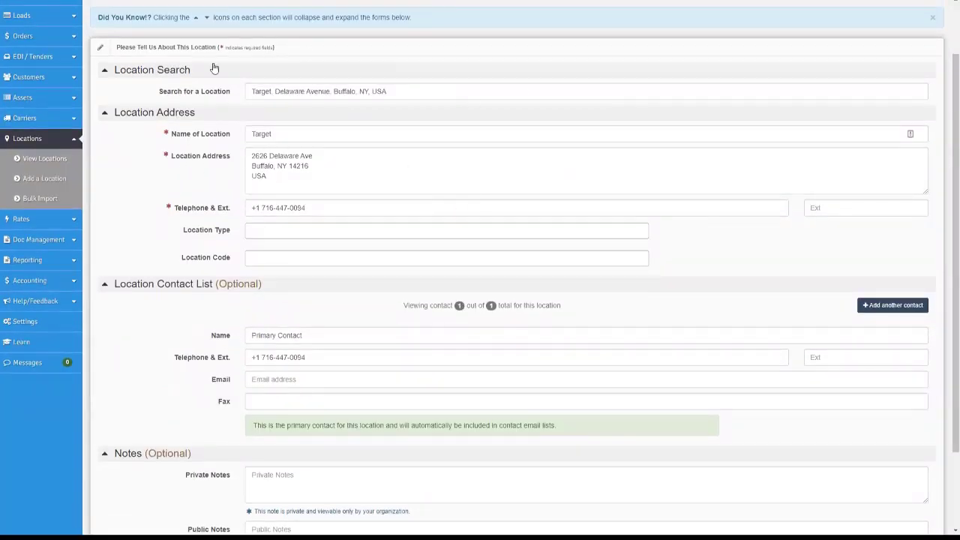
scroll(439, 124, up, 2)
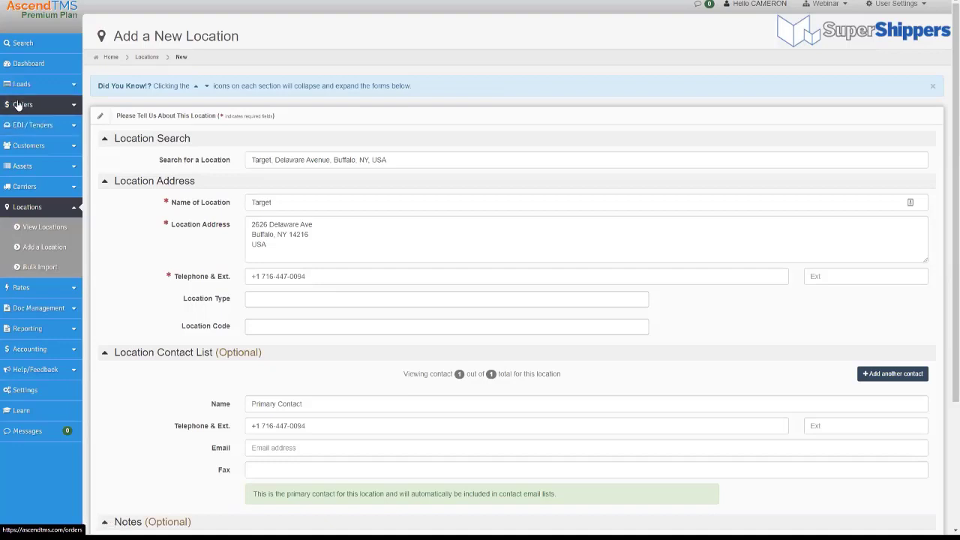
- Look up mc443556 in Universal Search, view the carrier verification for APOLLO TRANSPORT, INC., and close the dialog
click(37, 45)
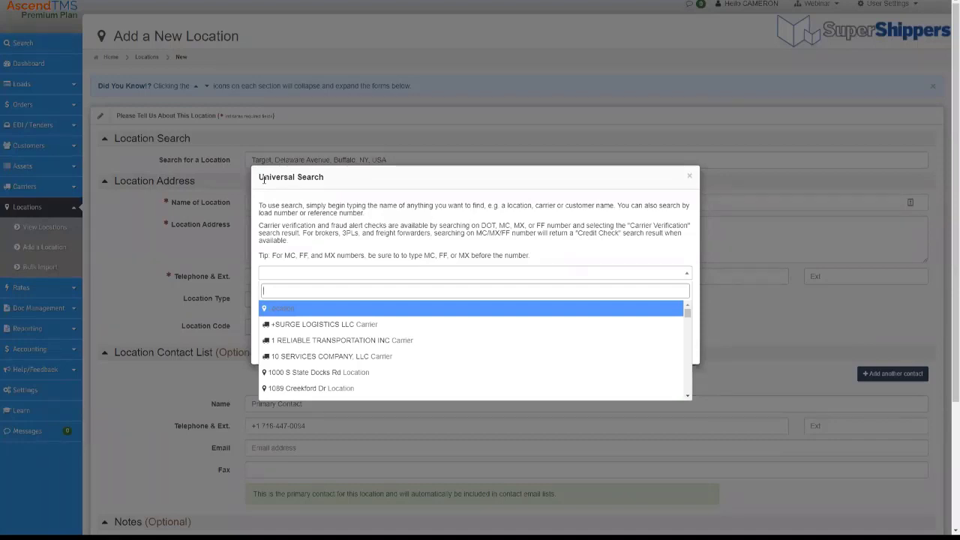
text(mc443)
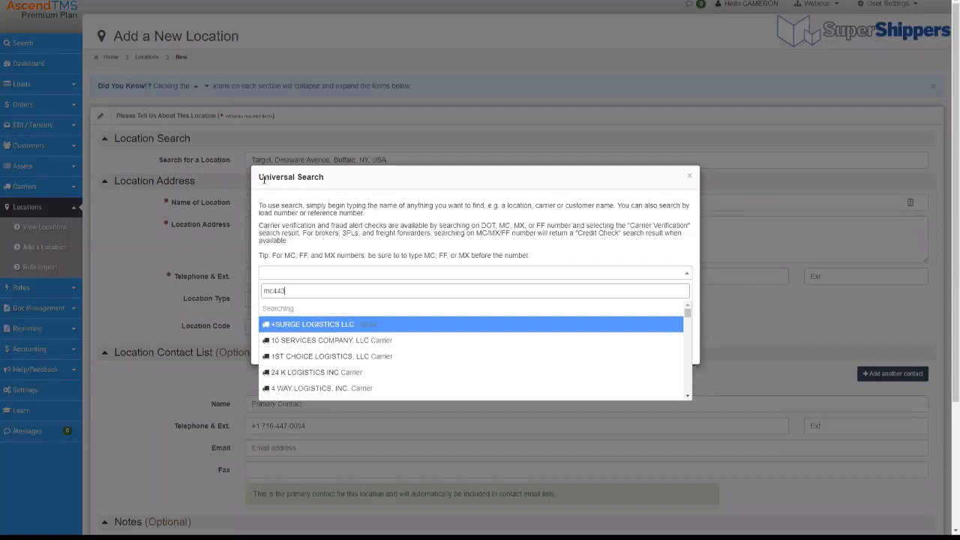
text(556)
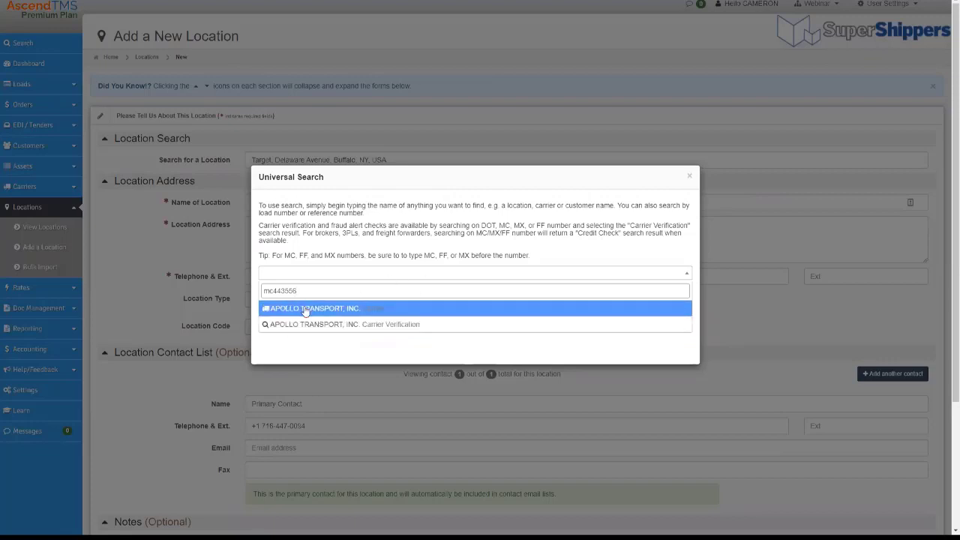
click(323, 324)
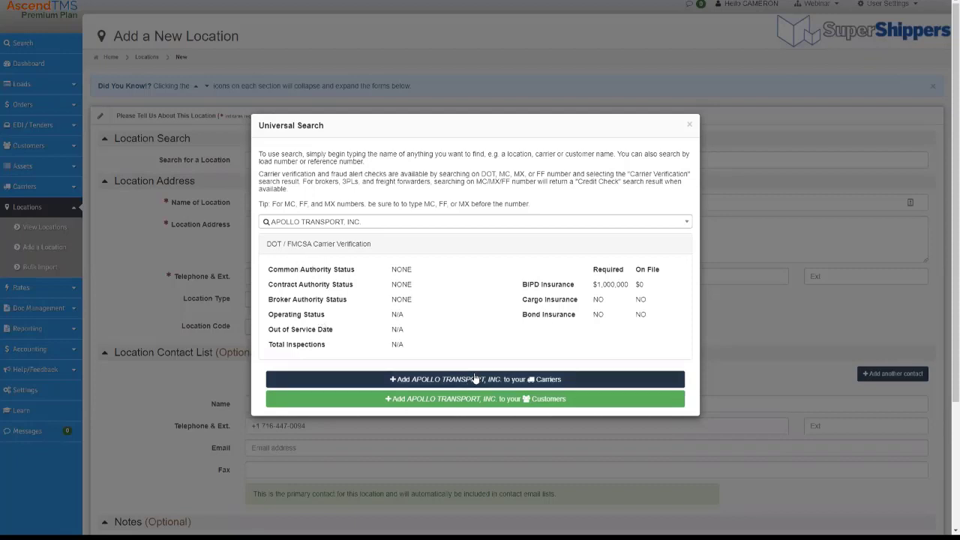
click(690, 126)
- Open the ALL SEASONS EXPRESS, LLC record from the carrier list
click(51, 195)
click(58, 211)
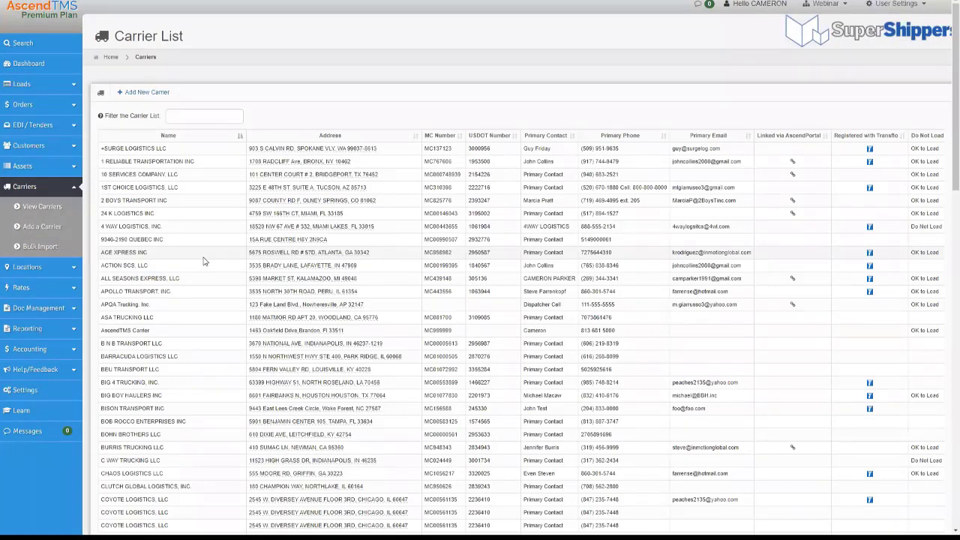
double_click(190, 282)
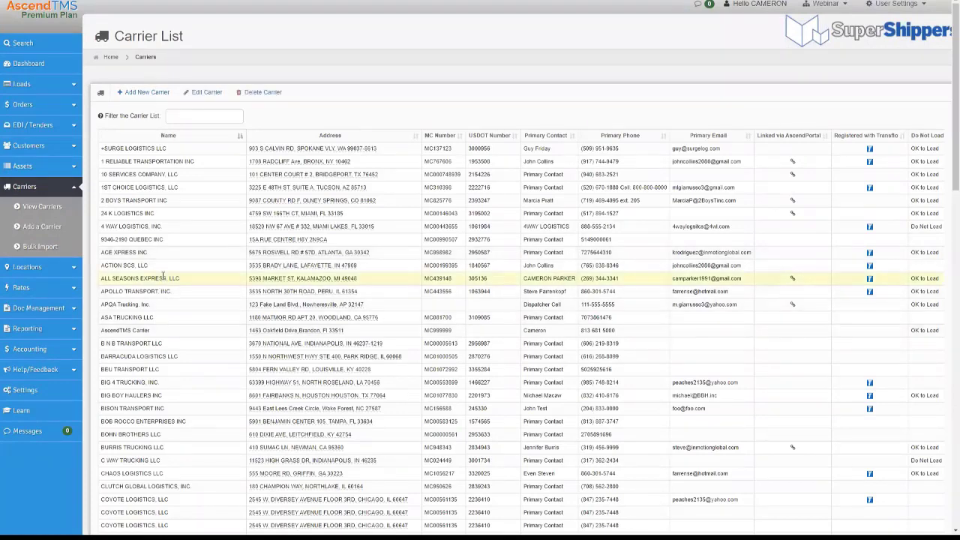
- Examine the carrier's verification details: inspections and lanes traveled, FMCSA authority and safety, insurance, and roadside inspections
scroll(321, 340, down, 2)
scroll(321, 339, down, 8)
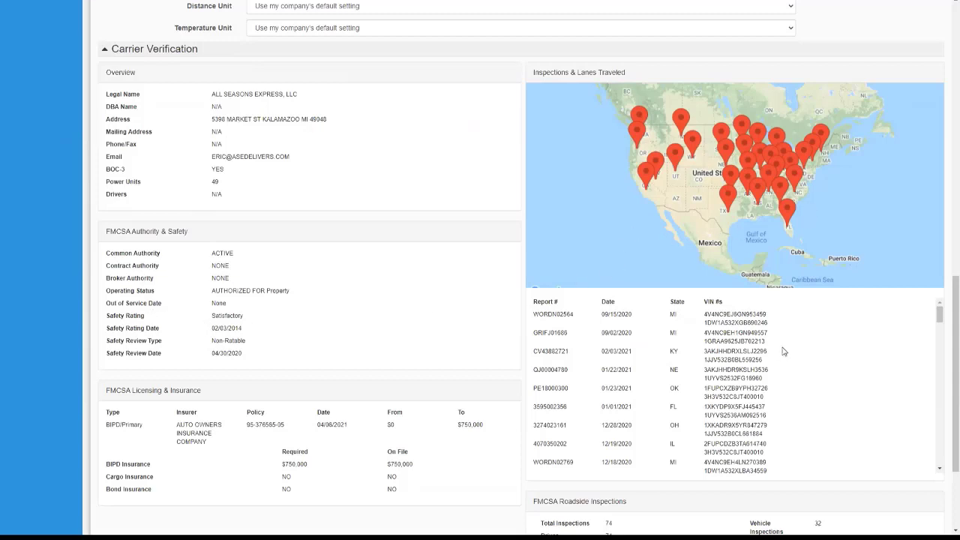
scroll(782, 350, up, 2)
scroll(741, 315, down, 1)
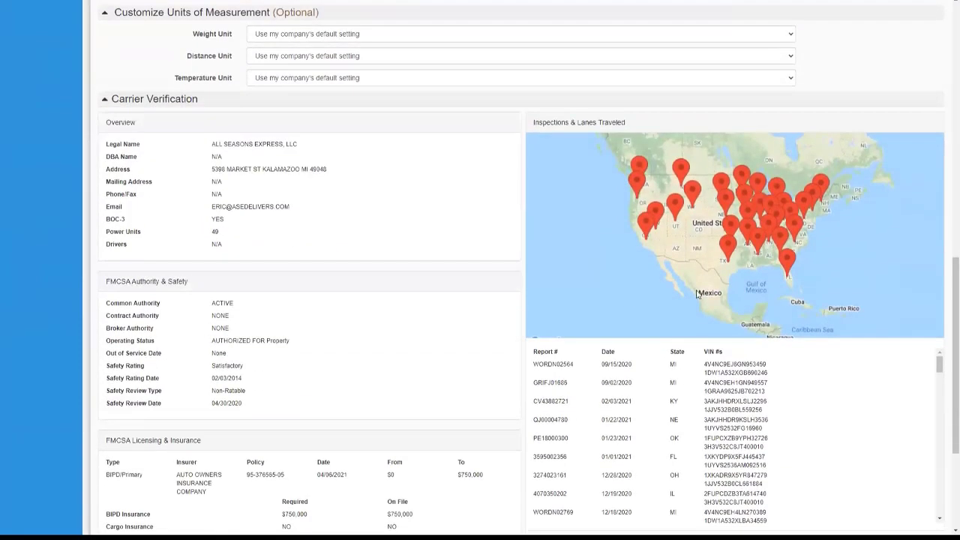
scroll(690, 332, down, 1)
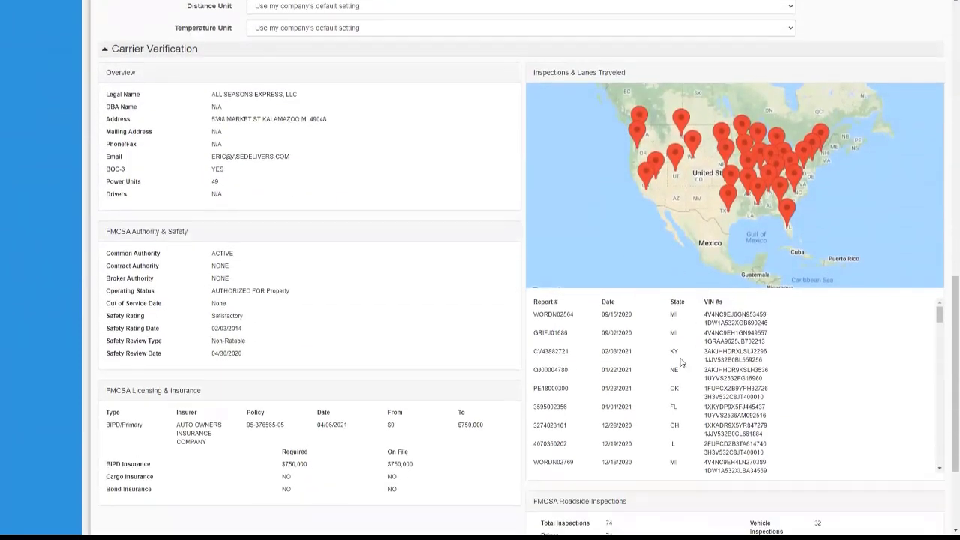
scroll(640, 343, down, 3)
scroll(640, 342, up, 4)
scroll(627, 319, down, 4)
scroll(634, 315, up, 3)
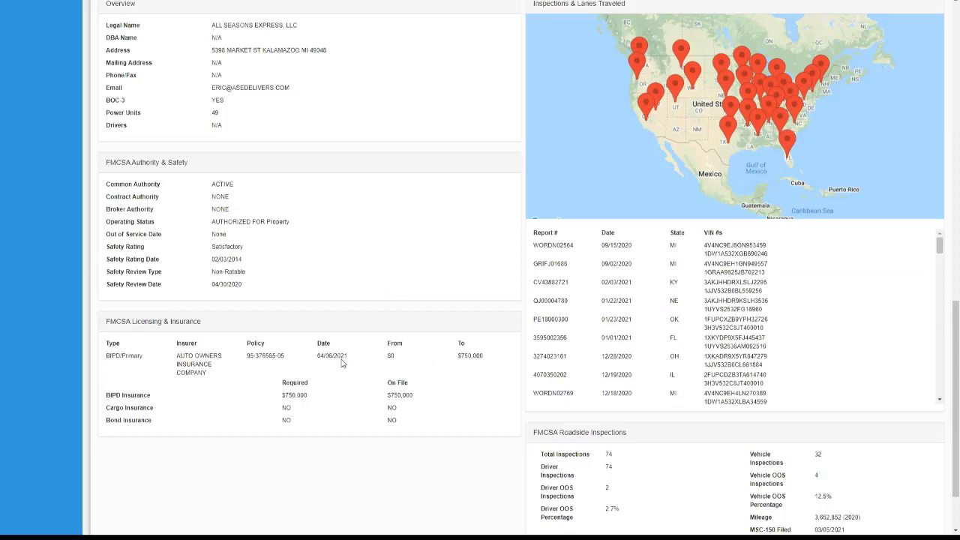
scroll(306, 367, up, 5)
scroll(306, 367, up, 6)
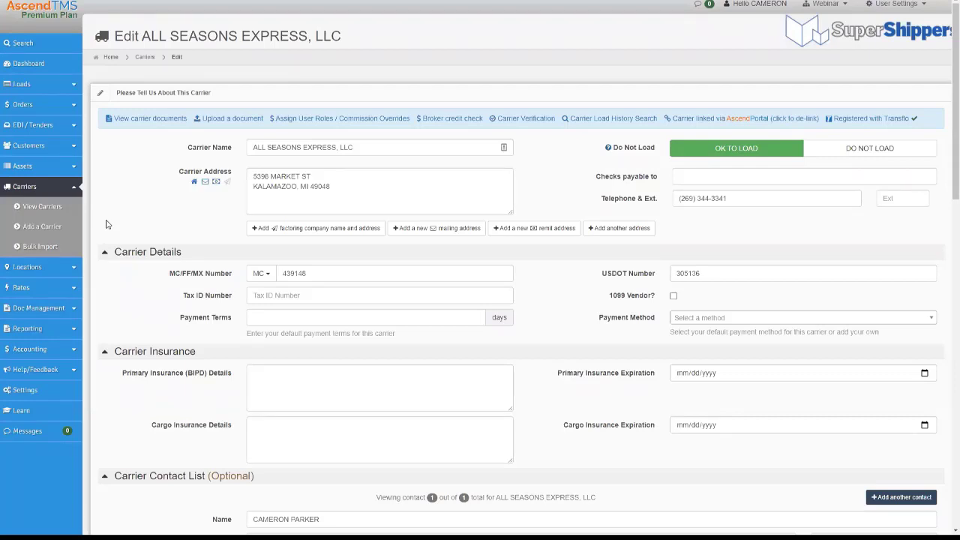
- Open the load reports, filter load entities by the customer Dr Pepper Dallas-Fort Worth, and preview the report
click(51, 330)
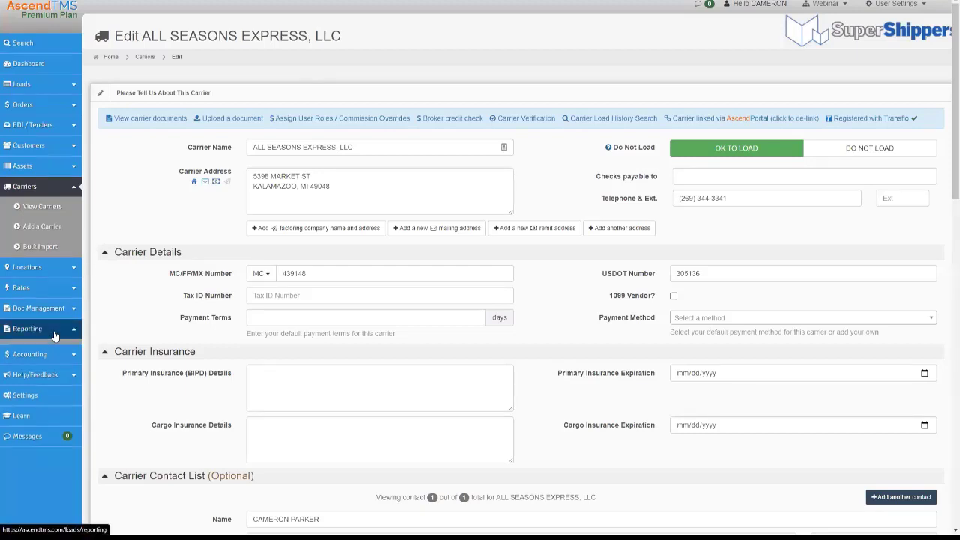
click(51, 349)
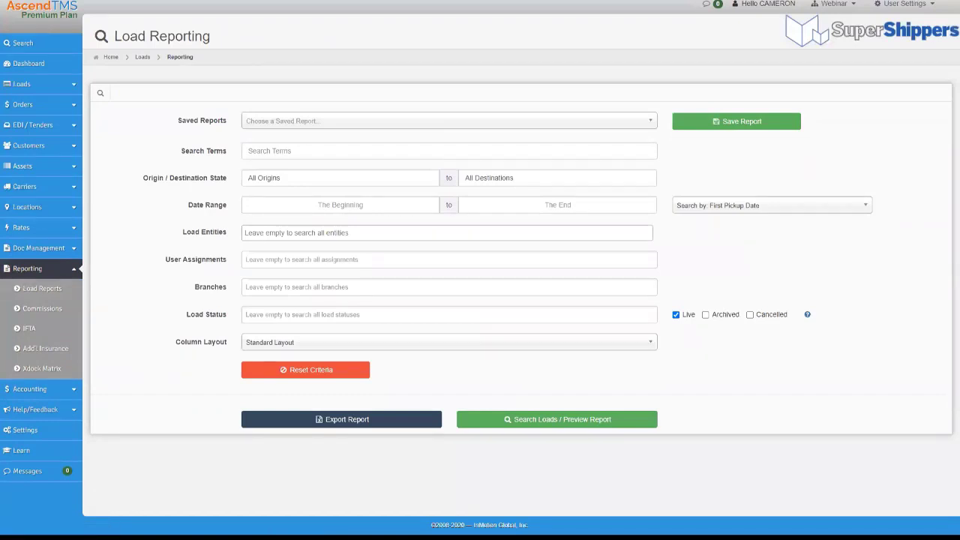
click(282, 150)
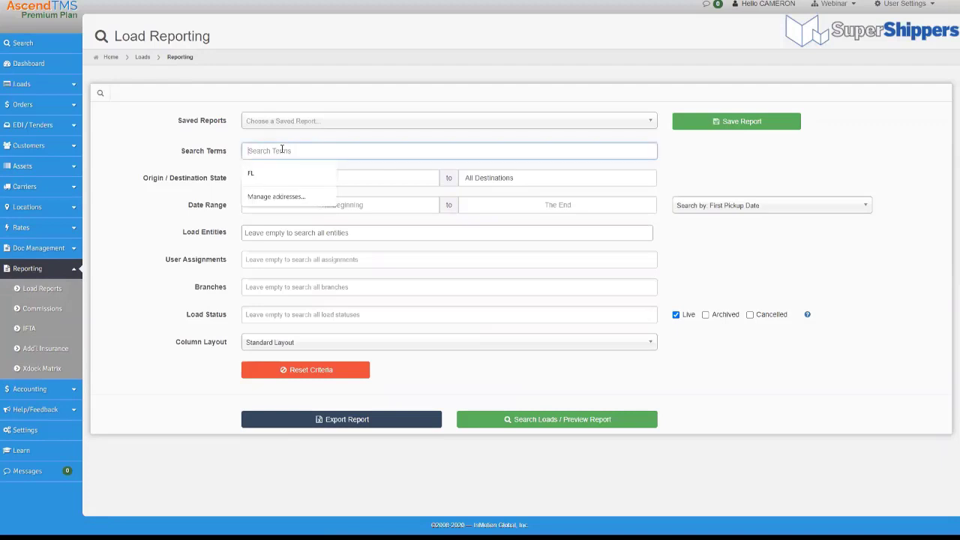
click(150, 204)
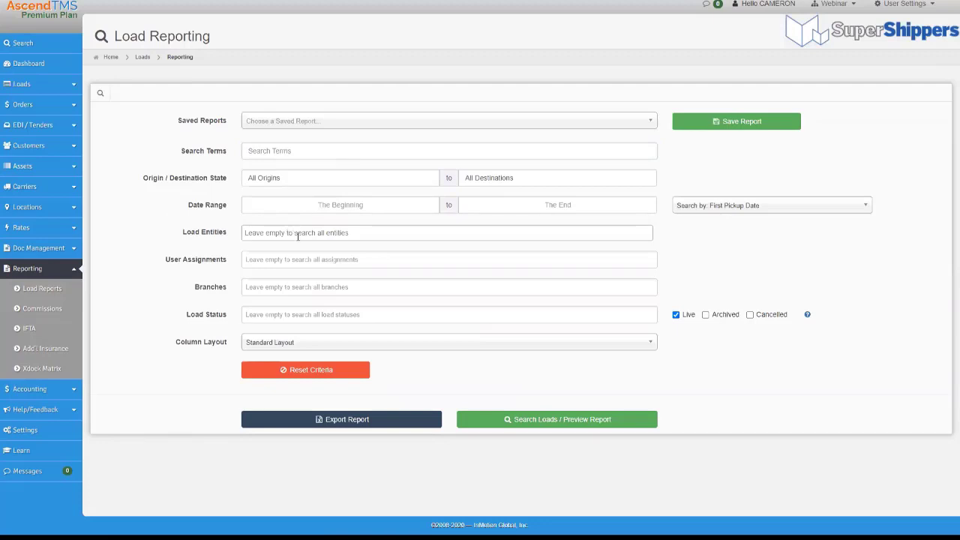
click(298, 236)
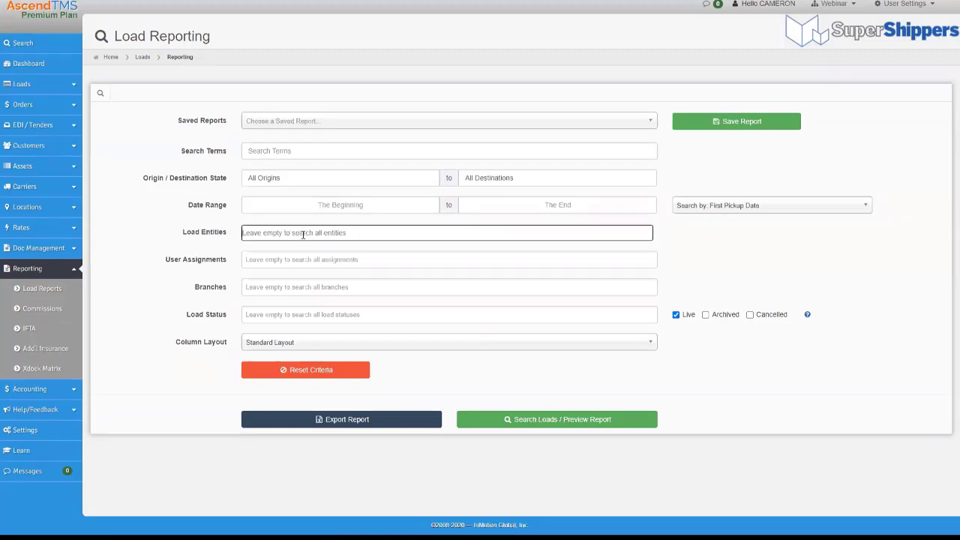
text(dr)
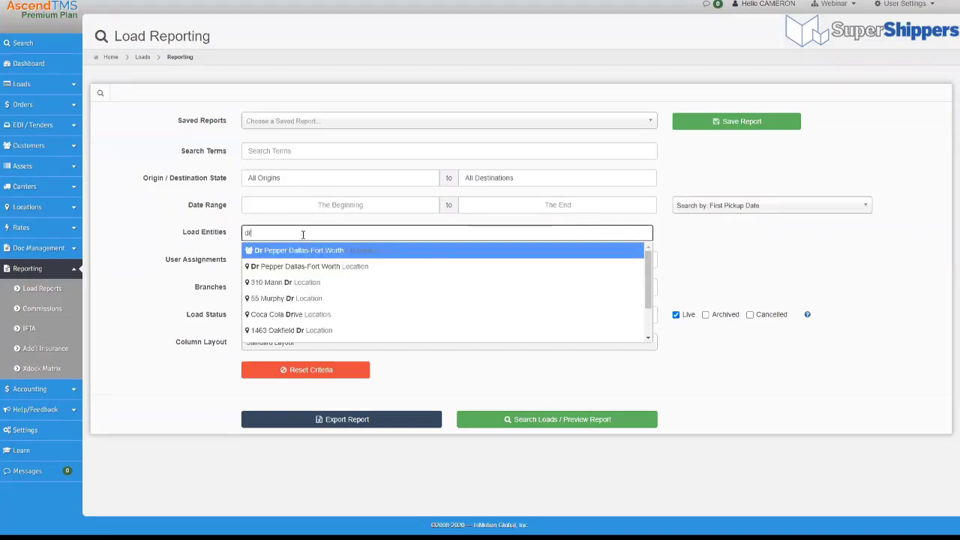
click(325, 251)
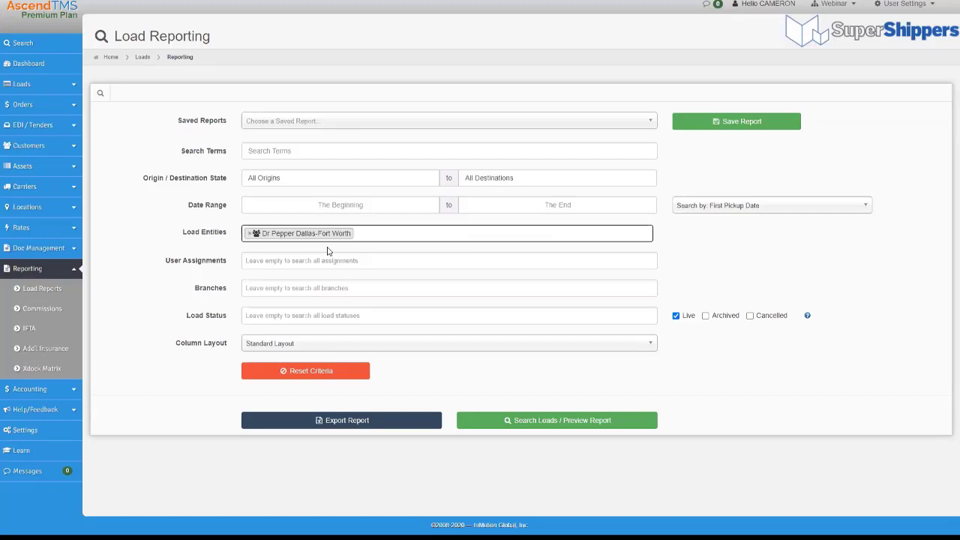
click(557, 421)
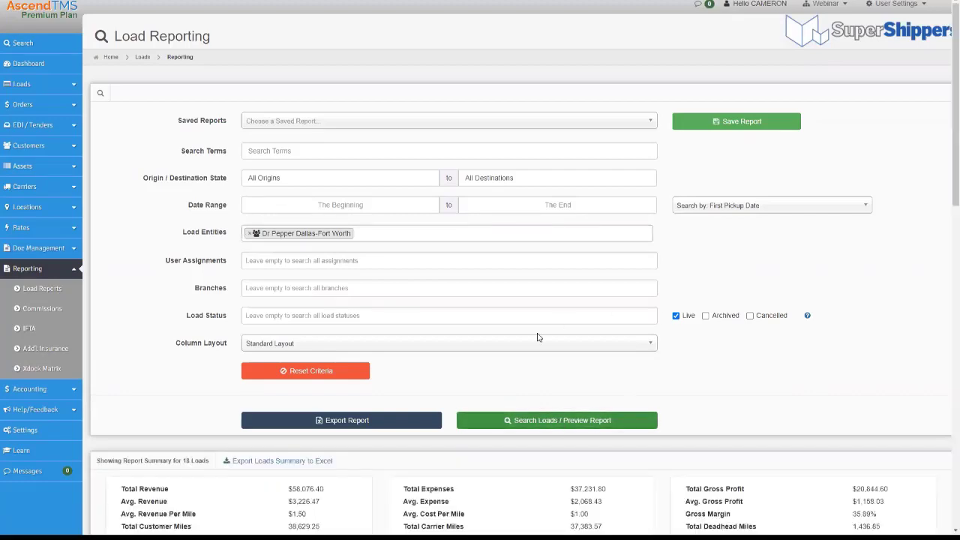
- Examine the report's revenue, expense and profit summary and all columns of the load table
scroll(533, 345, down, 3)
scroll(420, 322, down, 4)
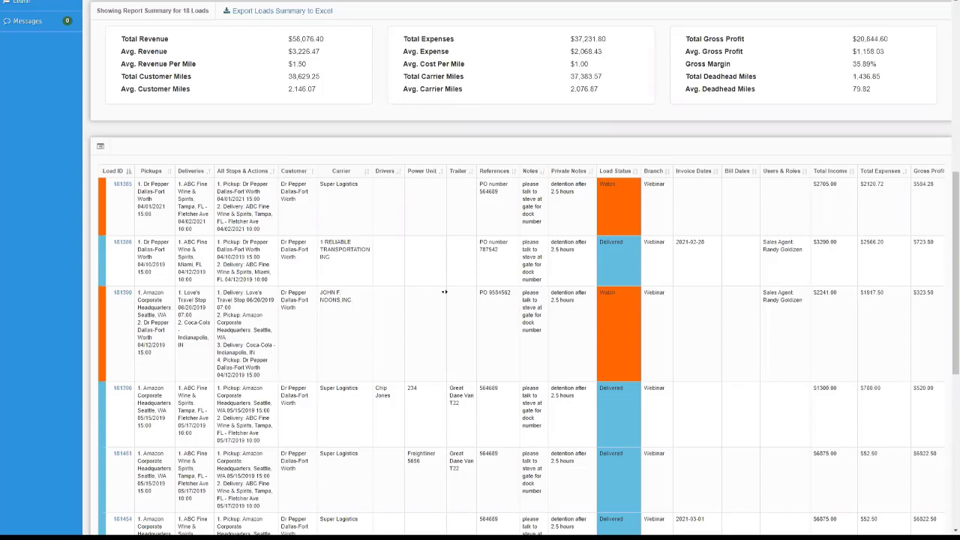
scroll(450, 294, right, 1)
scroll(511, 292, right, 5)
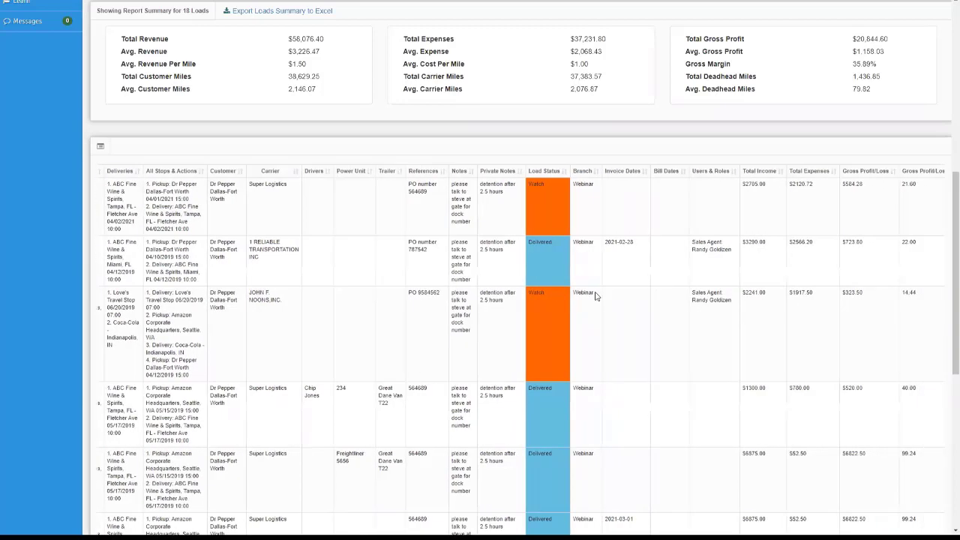
scroll(645, 291, right, 2)
scroll(657, 290, right, 15)
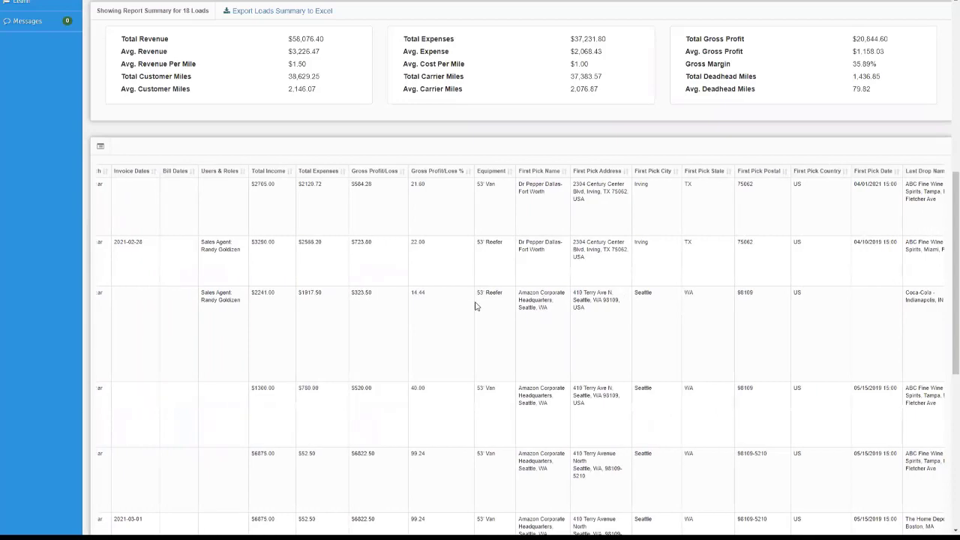
scroll(450, 305, left, 1)
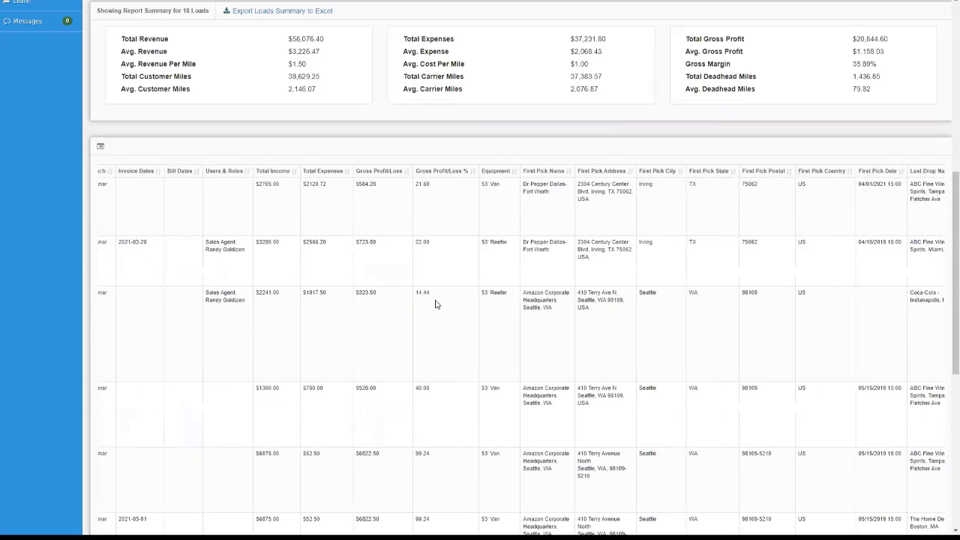
scroll(353, 298, left, 5)
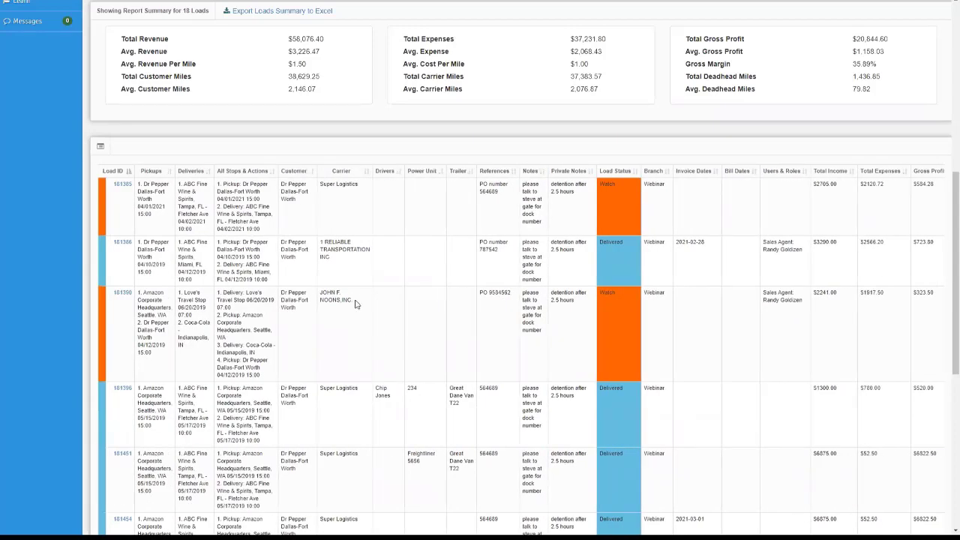
scroll(517, 349, up, 2)
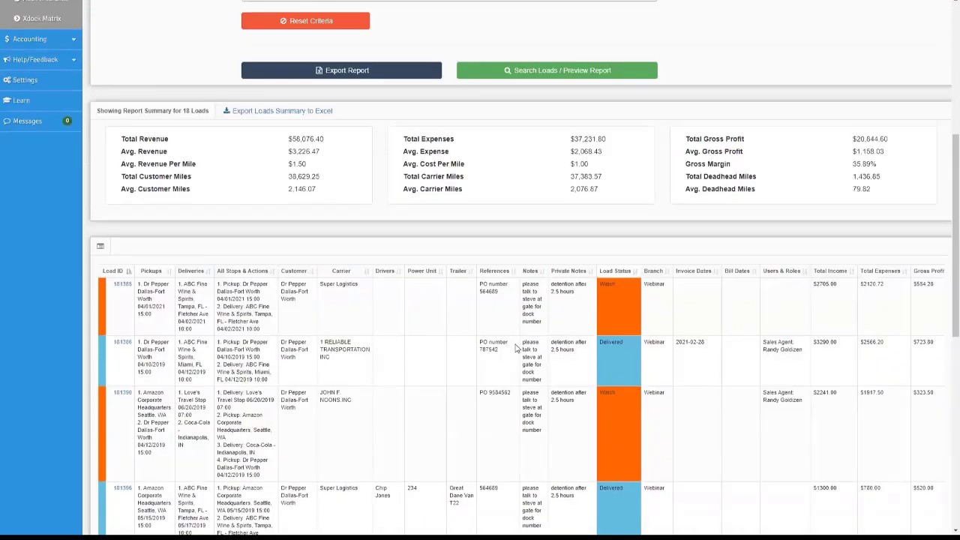
scroll(516, 347, up, 2)
scroll(568, 337, up, 1)
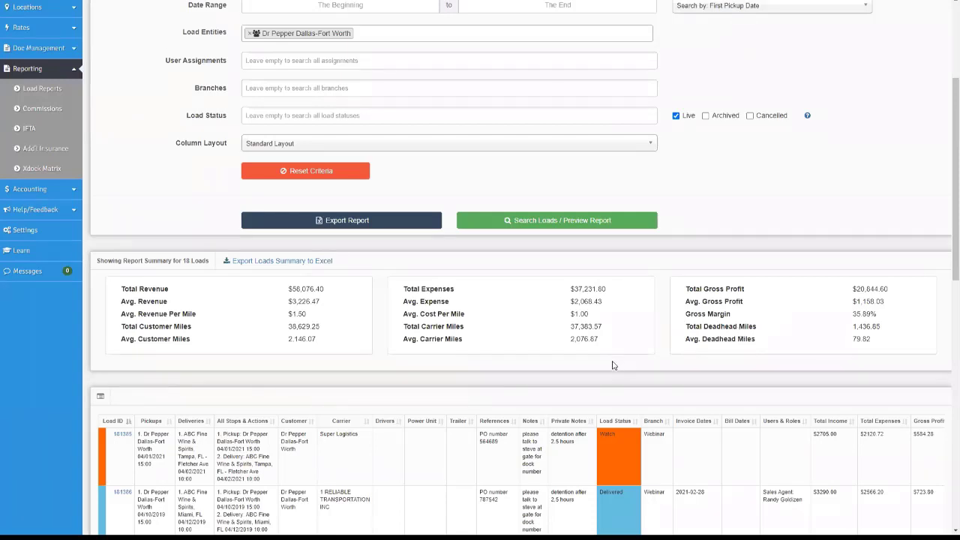
scroll(615, 363, up, 3)
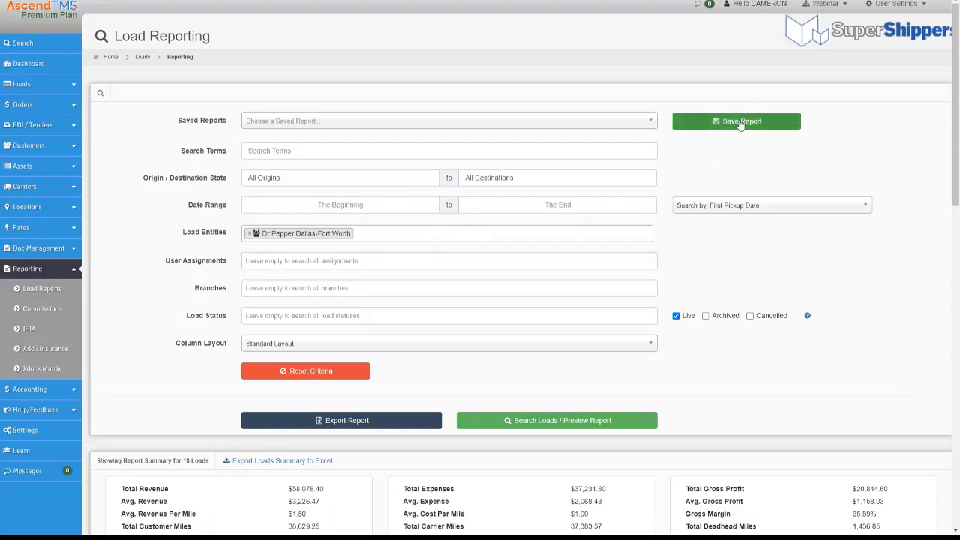
- Load the saved report "Customer Report - Dr Pepper" and preview its results
click(551, 125)
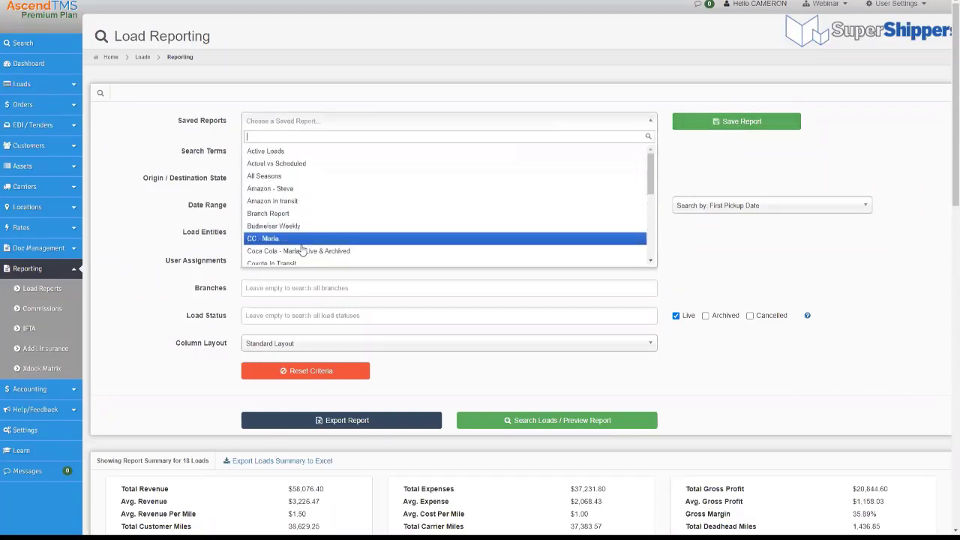
scroll(330, 233, down, 1)
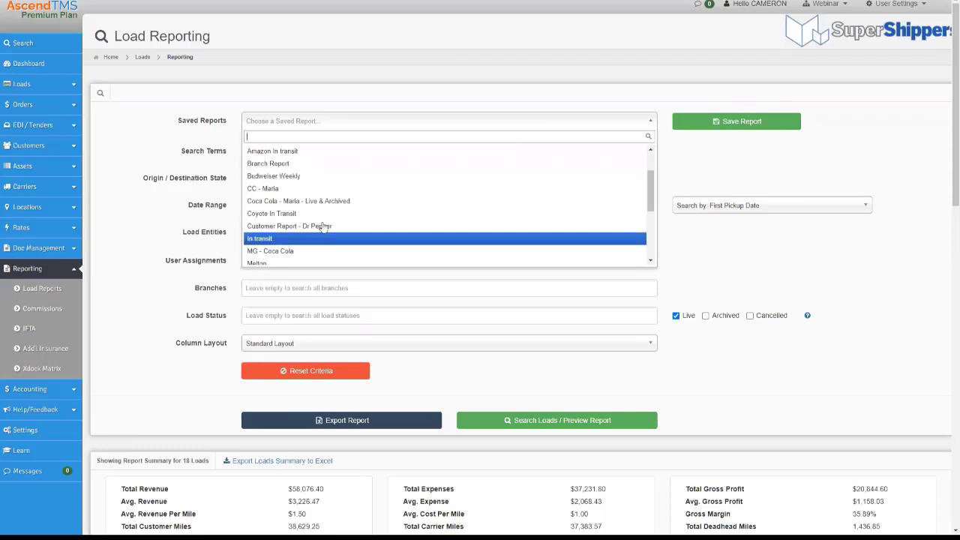
click(288, 225)
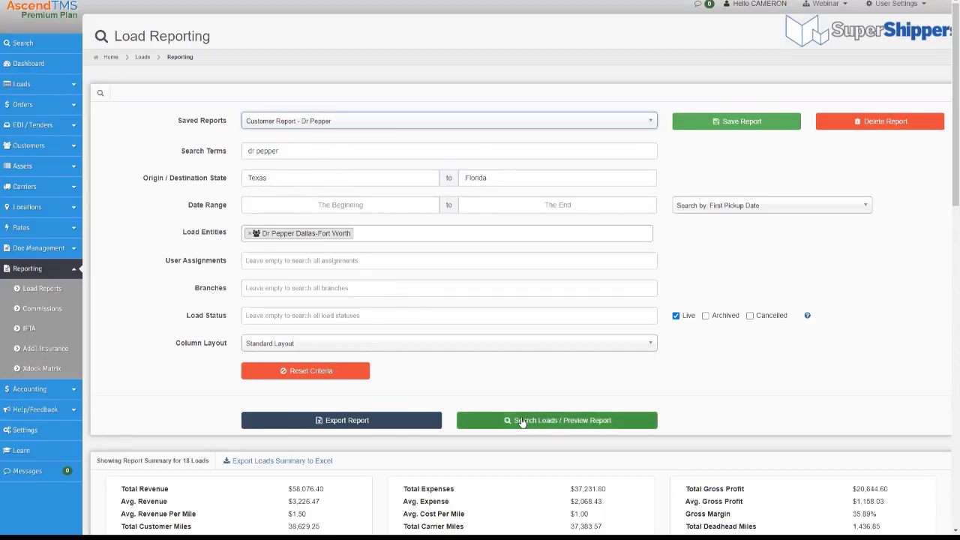
click(555, 422)
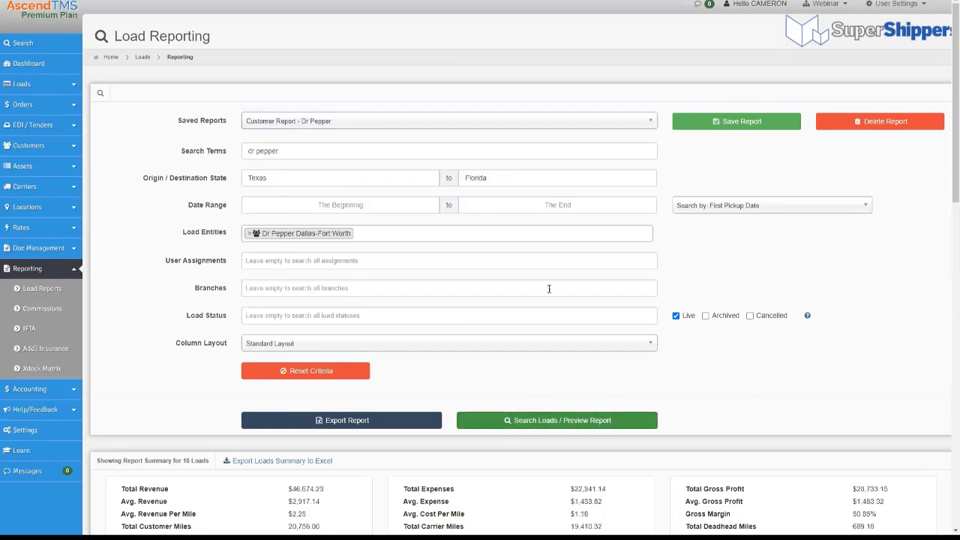
- Examine the saved report's load count and summary figures, and look over the other available report types
scroll(559, 330, down, 2)
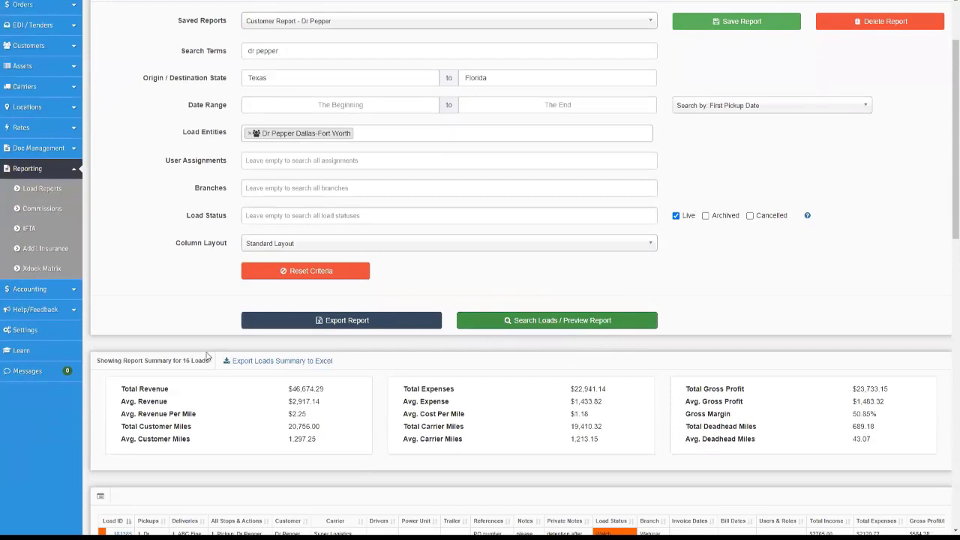
scroll(209, 357, down, 1)
drag(183, 314, 207, 318)
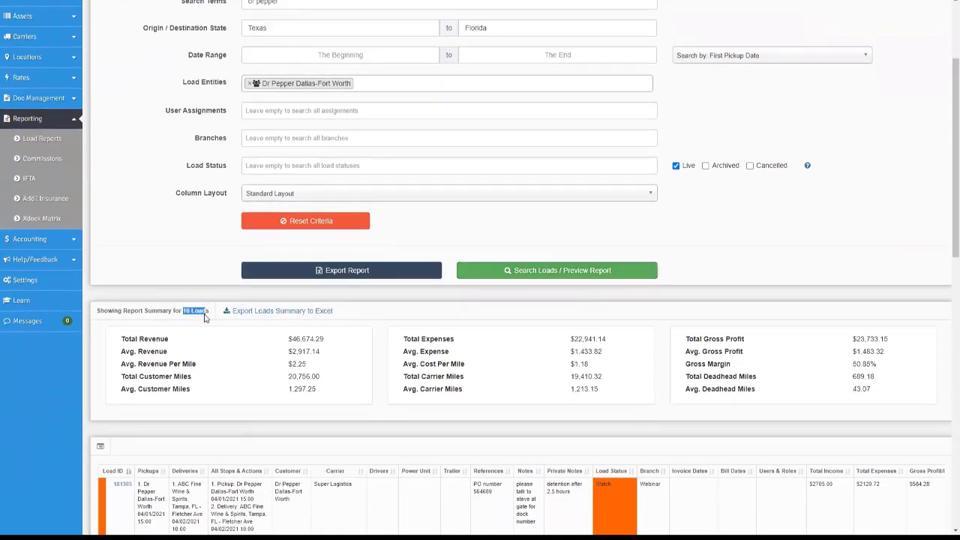
click(211, 343)
scroll(831, 382, up, 1)
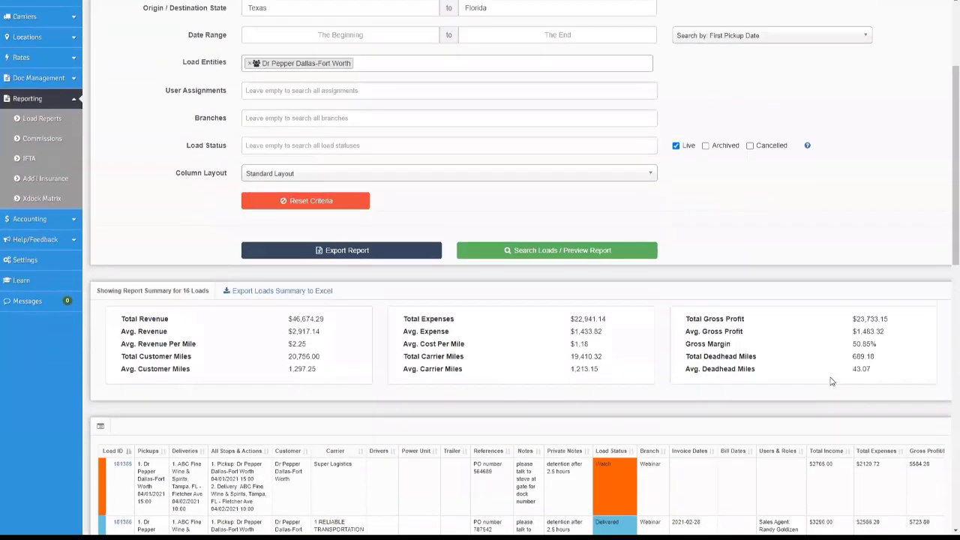
scroll(828, 375, up, 2)
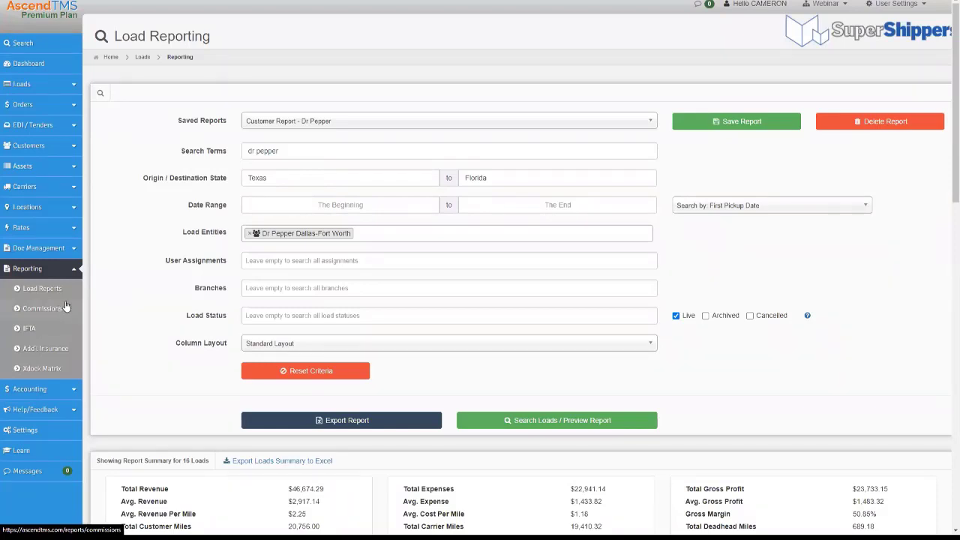
scroll(63, 318, down, 1)
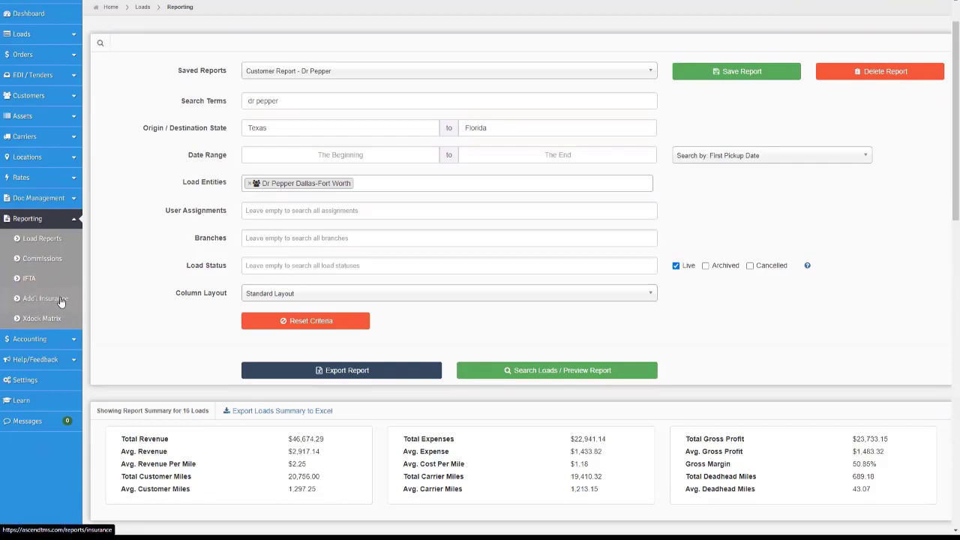
scroll(61, 302, down, 1)
scroll(62, 303, up, 1)
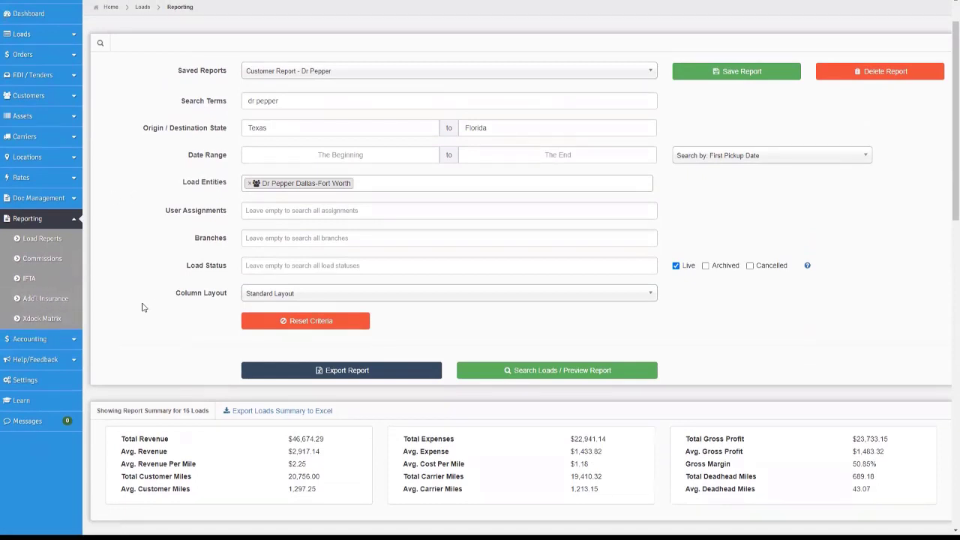
- View the AR/AP report, and select the first three Dr Pepper Dallas-Fort Worth invoices in the invoice list
click(45, 339)
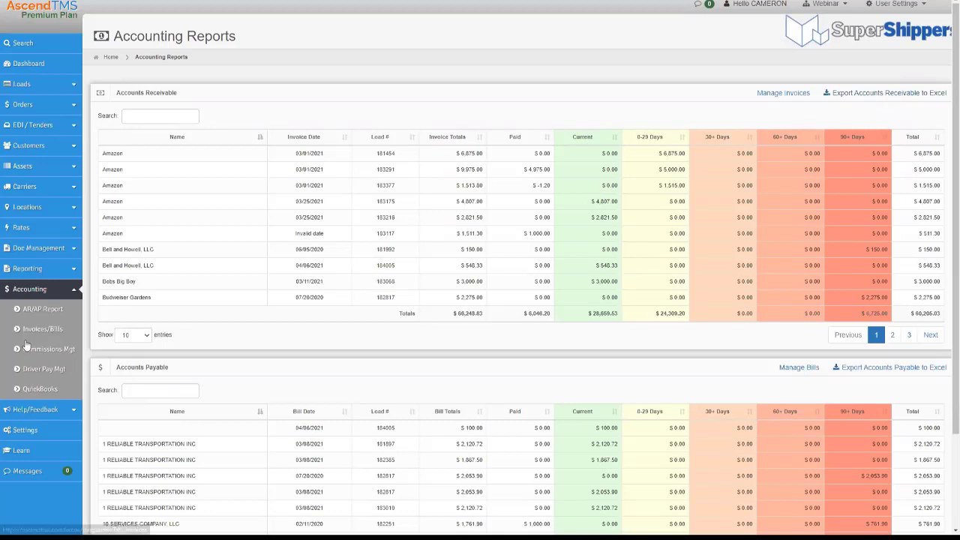
click(44, 328)
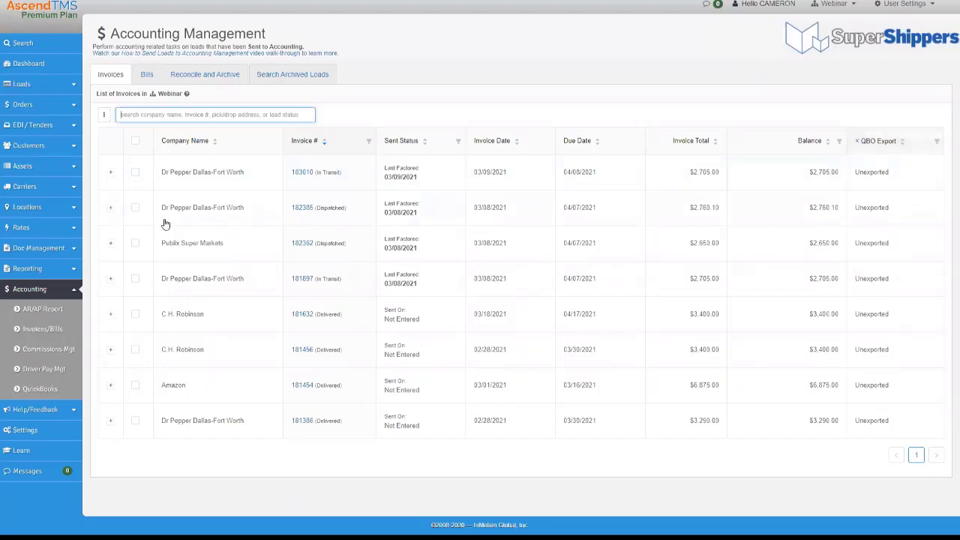
click(136, 173)
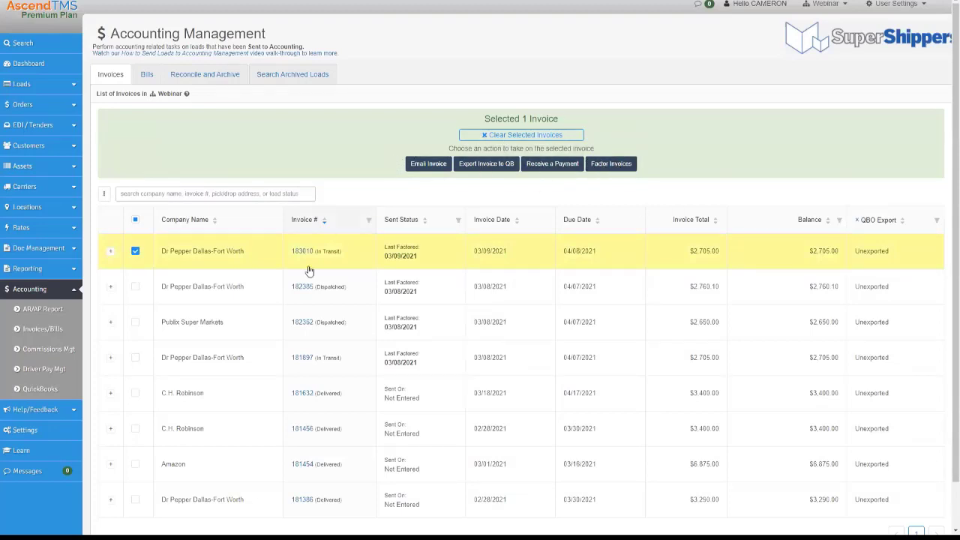
click(136, 288)
click(136, 323)
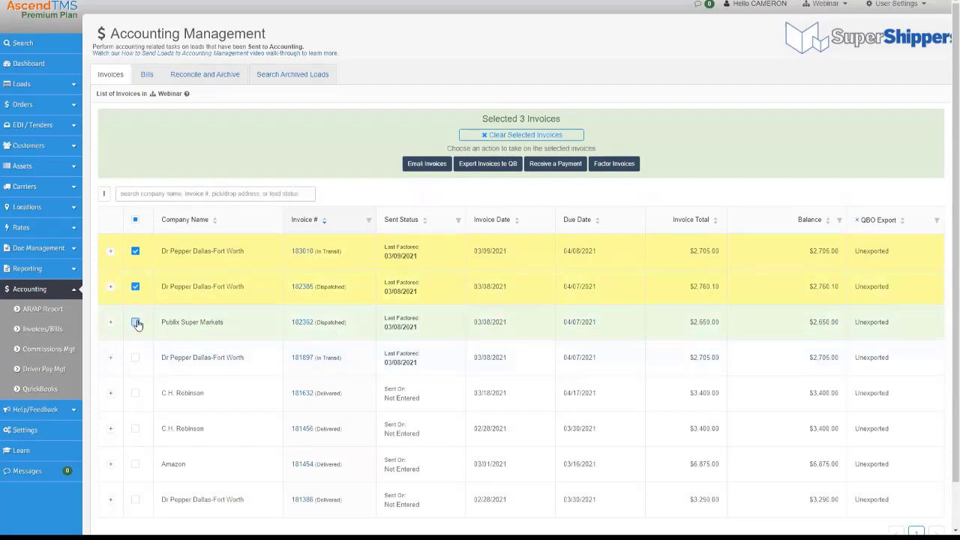
click(135, 323)
click(136, 358)
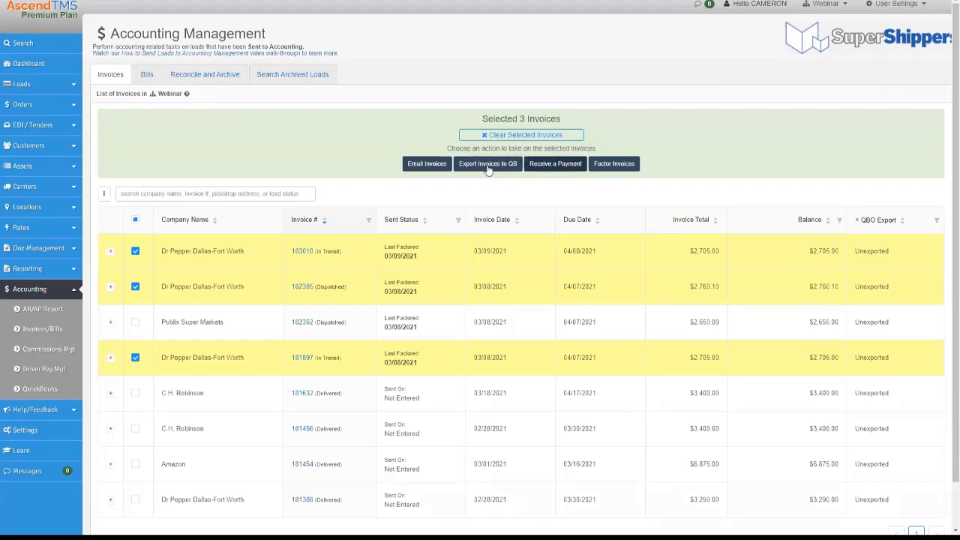
- Start emailing the selected invoices as far as the supporting documents stage, and open the document processing page
click(435, 165)
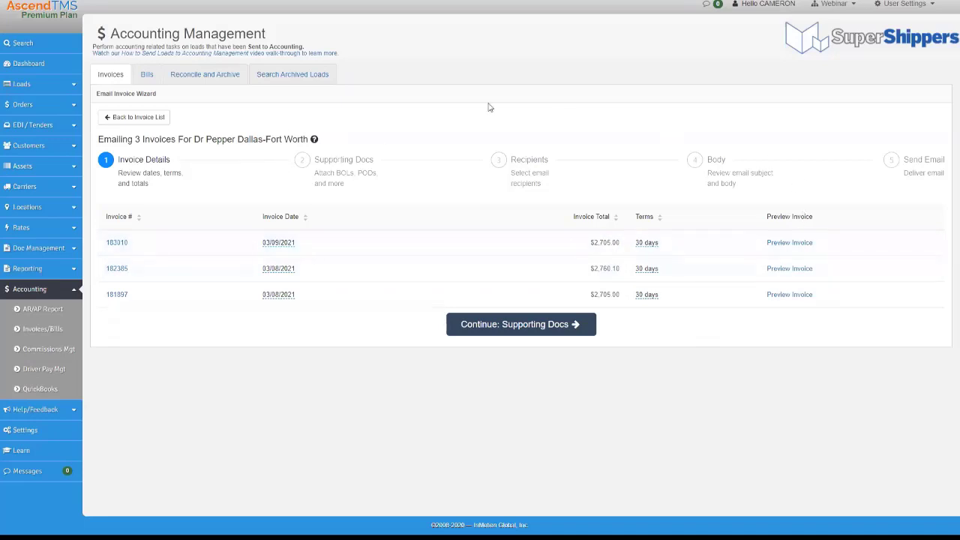
click(351, 161)
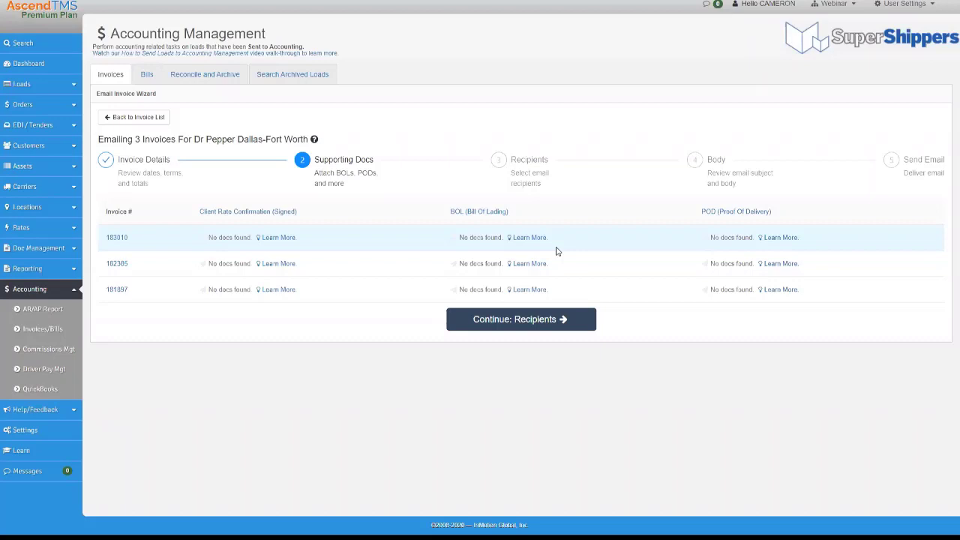
click(42, 247)
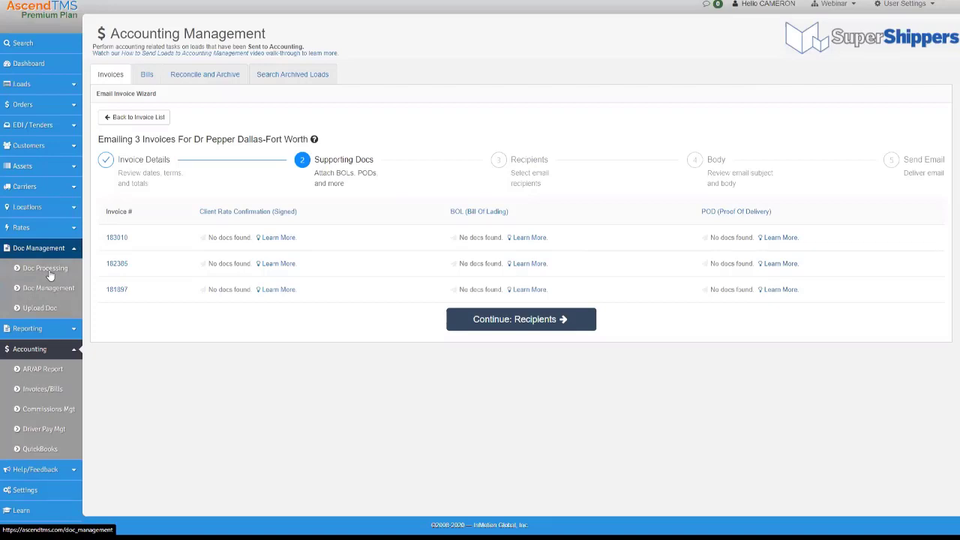
click(47, 271)
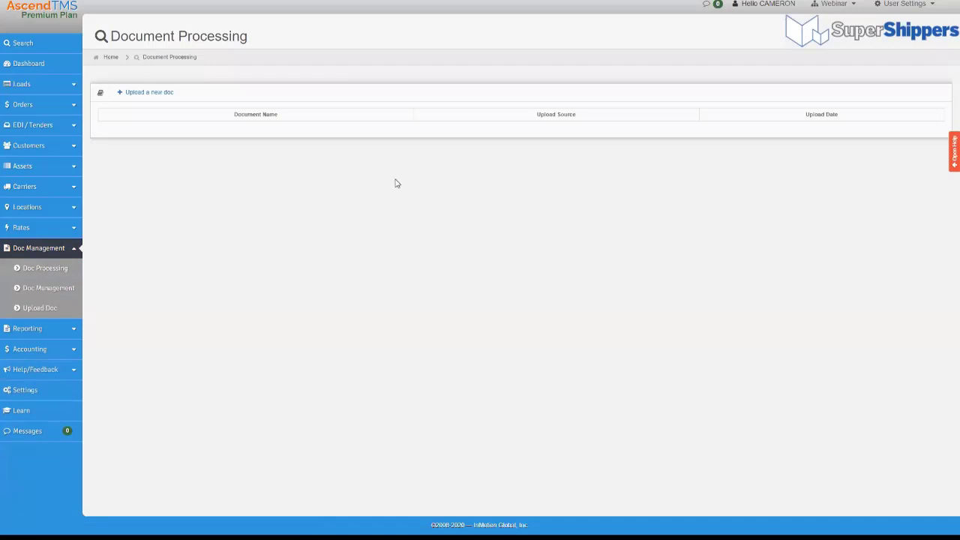
- Look over the unprocessed document list and the AR/AP report, and return to the invoice list in accounting management
scroll(378, 339, down, 1)
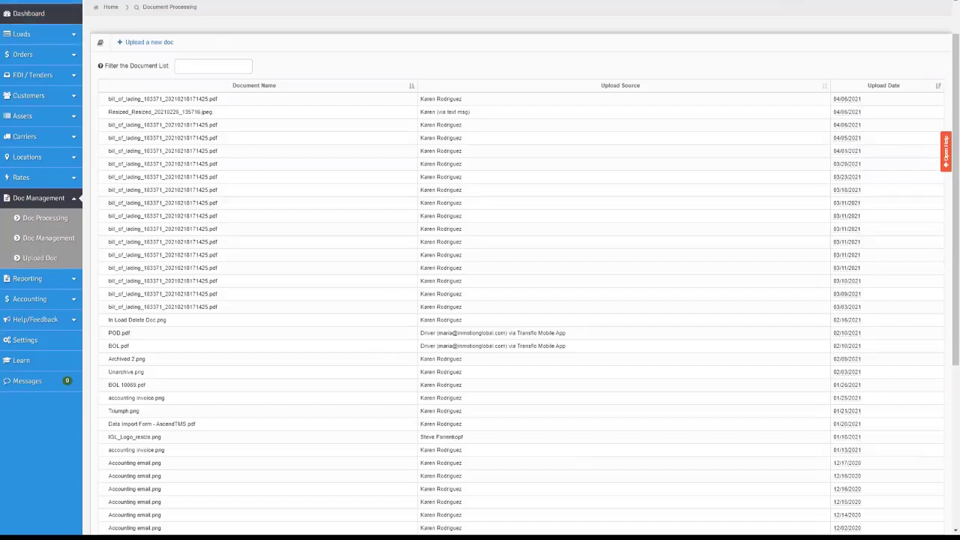
scroll(75, 120, up, 1)
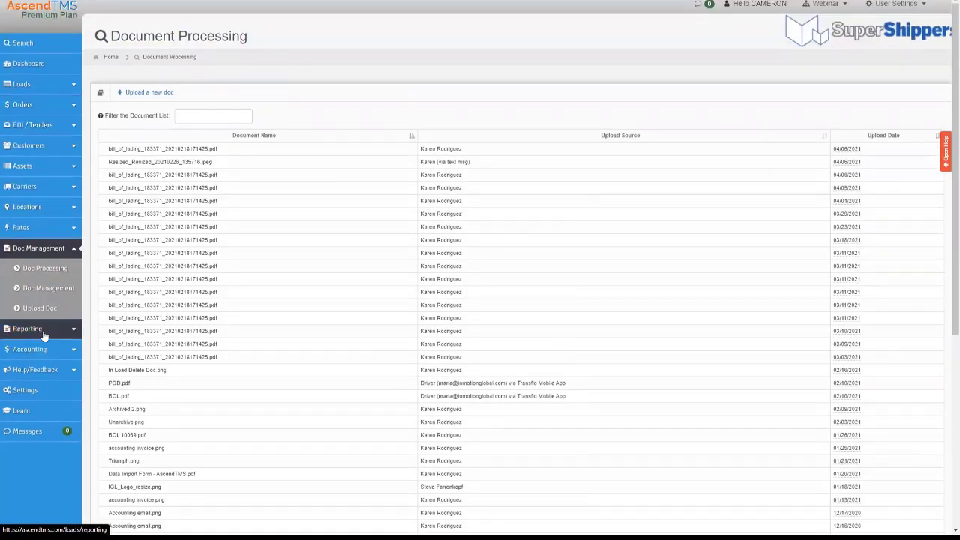
click(45, 332)
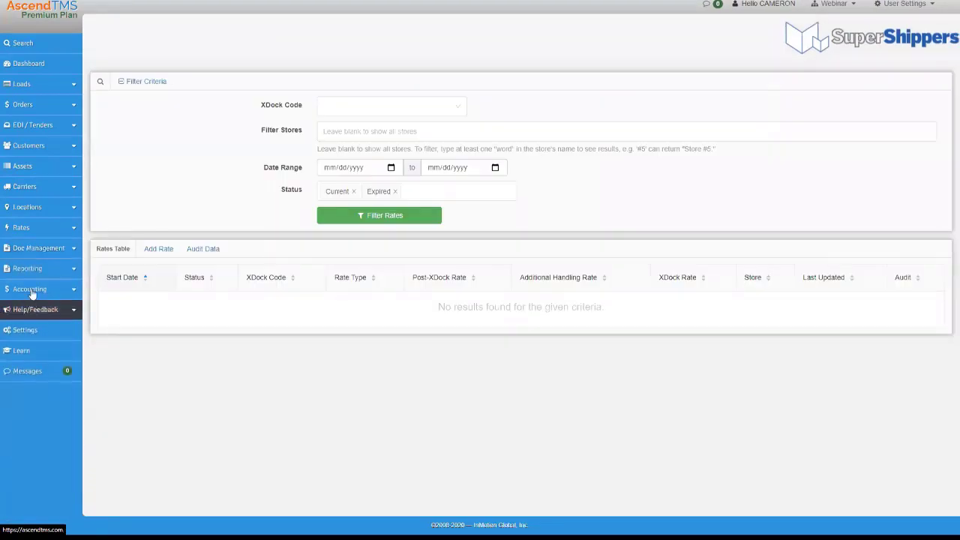
click(32, 290)
click(45, 310)
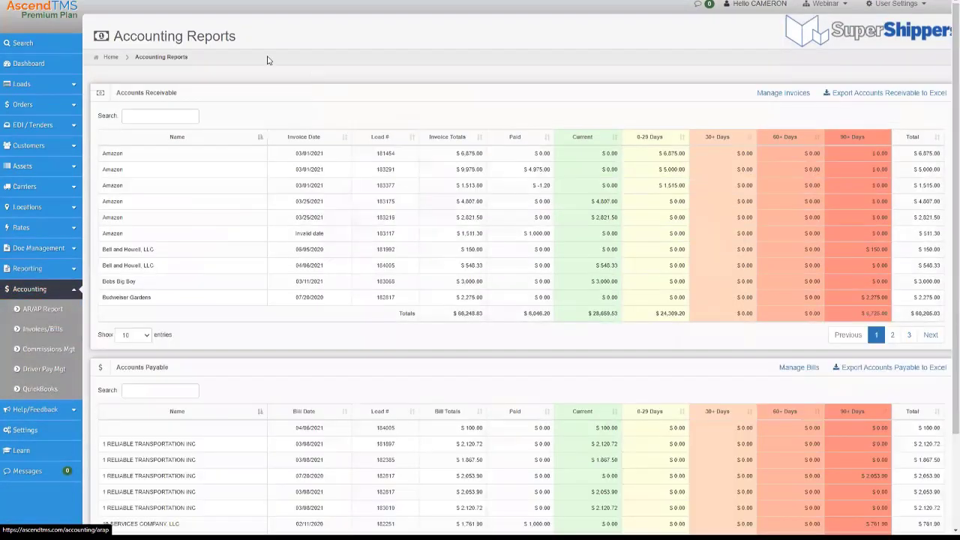
click(43, 330)
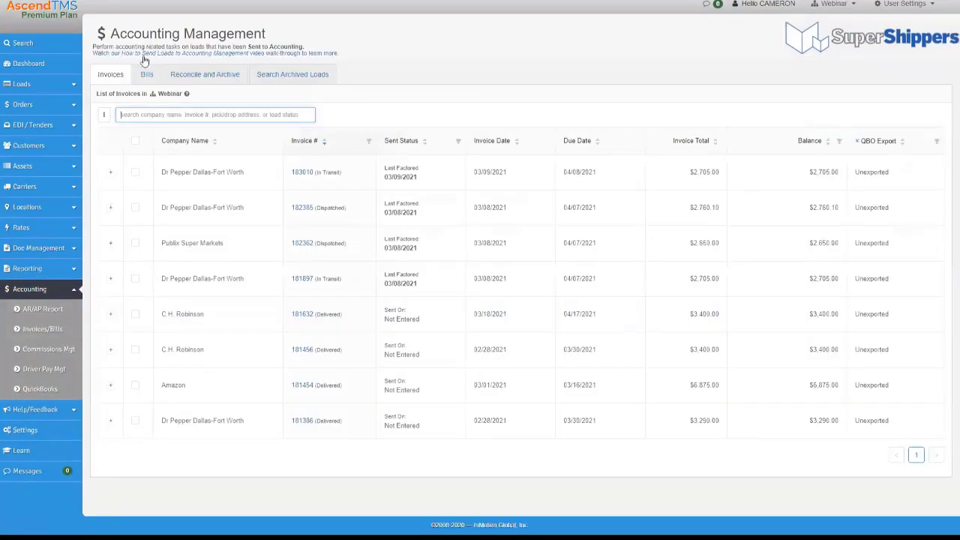
- Select the first three Dr Pepper Dallas-Fort Worth invoices and start emailing them as far as the supporting documents stage
click(138, 174)
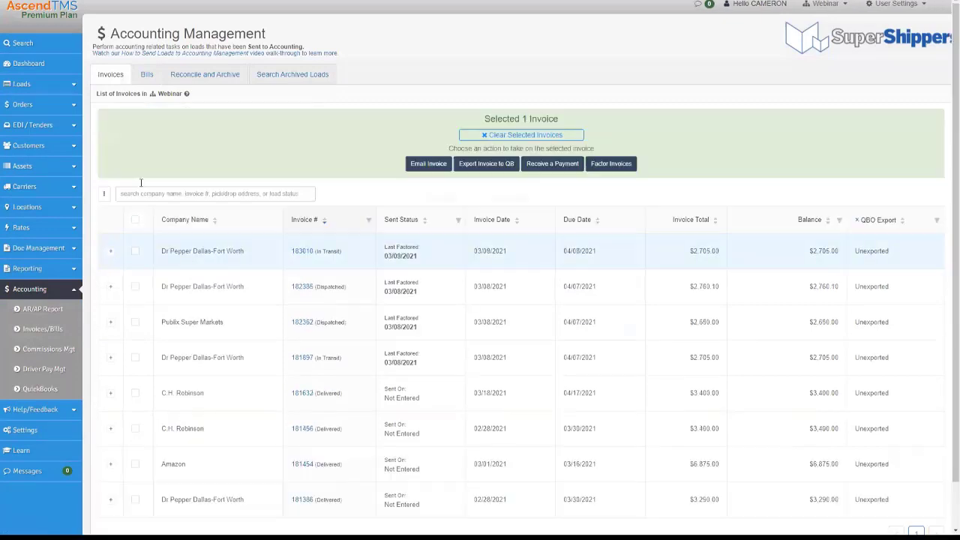
click(135, 286)
click(135, 358)
click(426, 165)
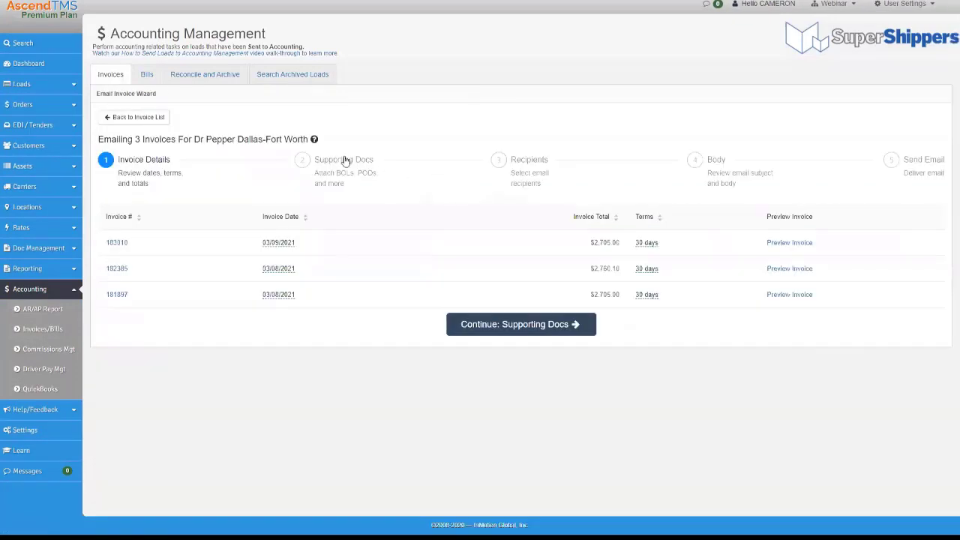
click(345, 161)
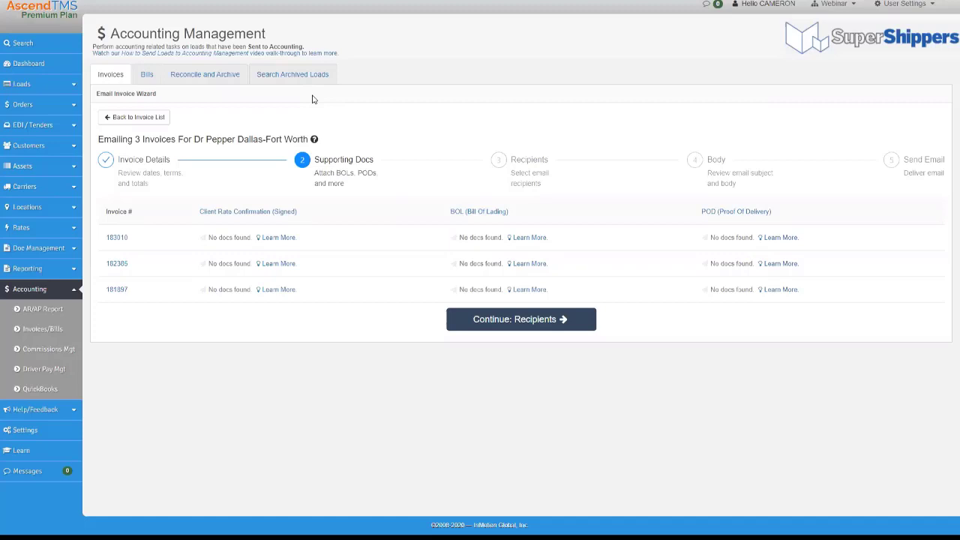
- Open the bills list and examine each load's expenses, received bills and billed amounts
click(147, 75)
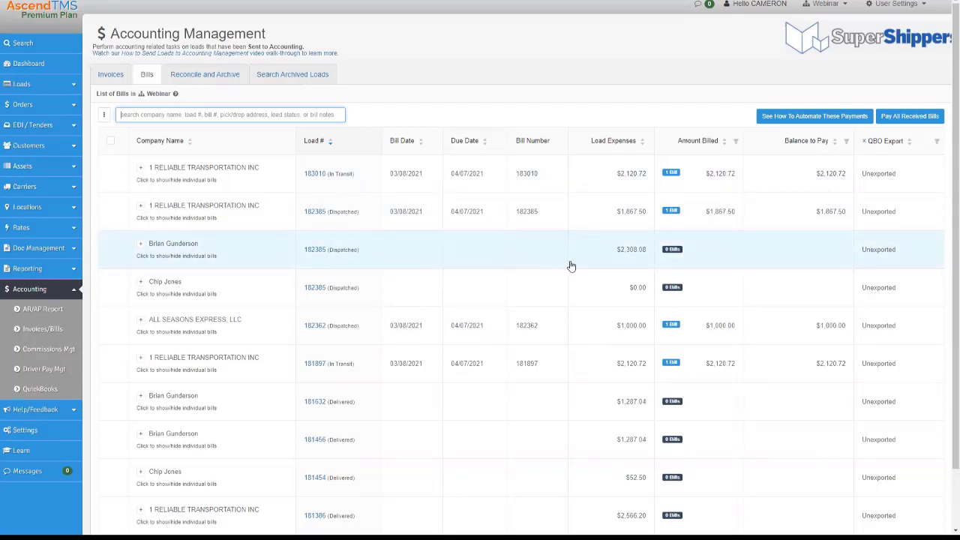
mouse_move(670, 251)
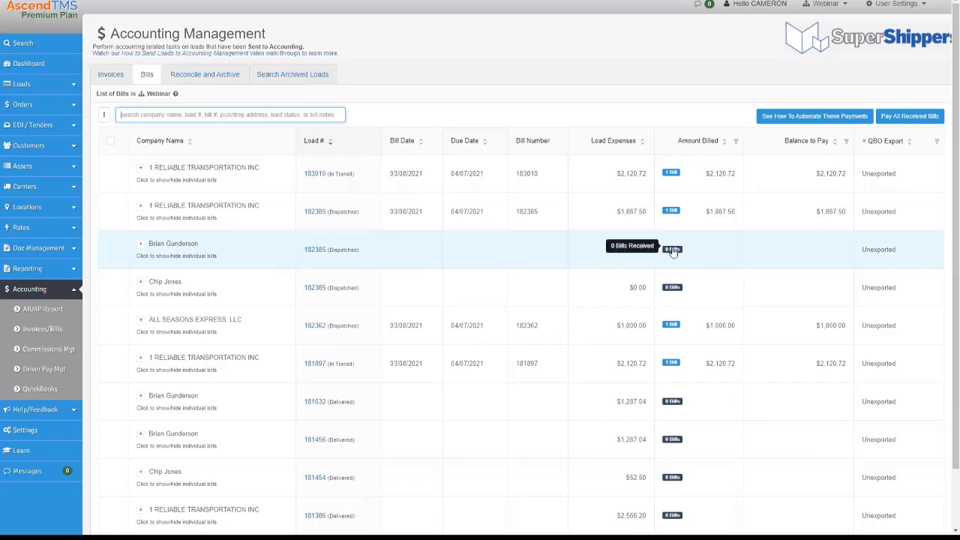
scroll(643, 336, down, 2)
scroll(643, 337, up, 2)
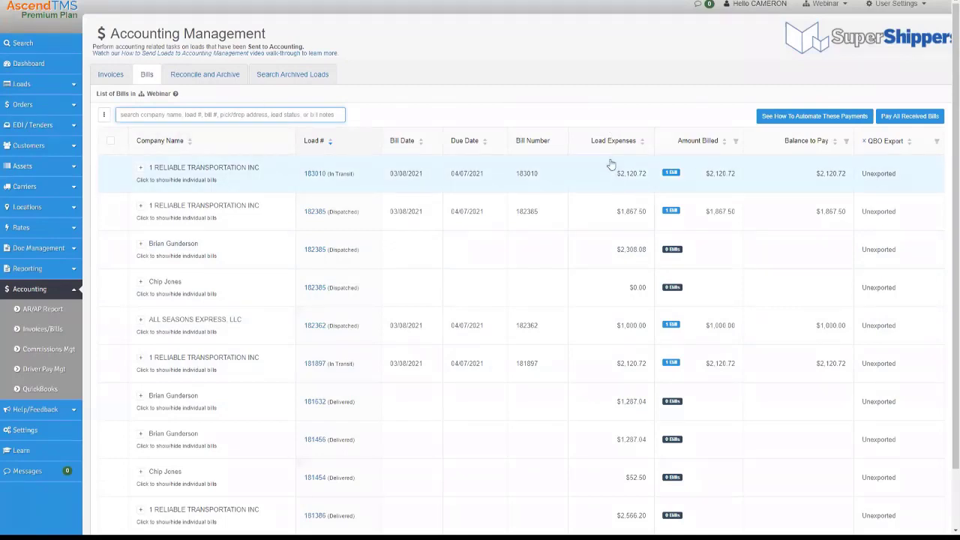
mouse_move(601, 146)
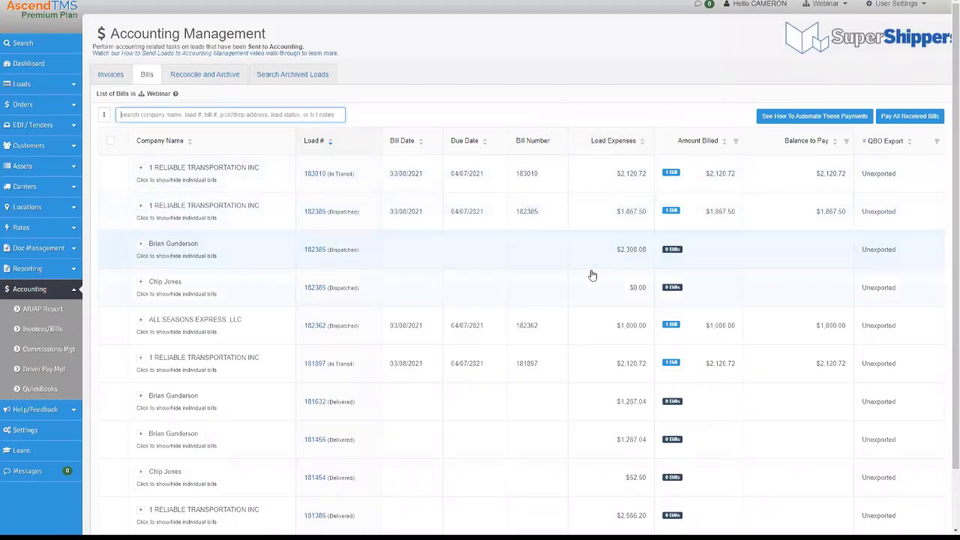
scroll(425, 285, down, 2)
- Open the company dropdown list editor from the settings and view which lists can be edited
click(25, 381)
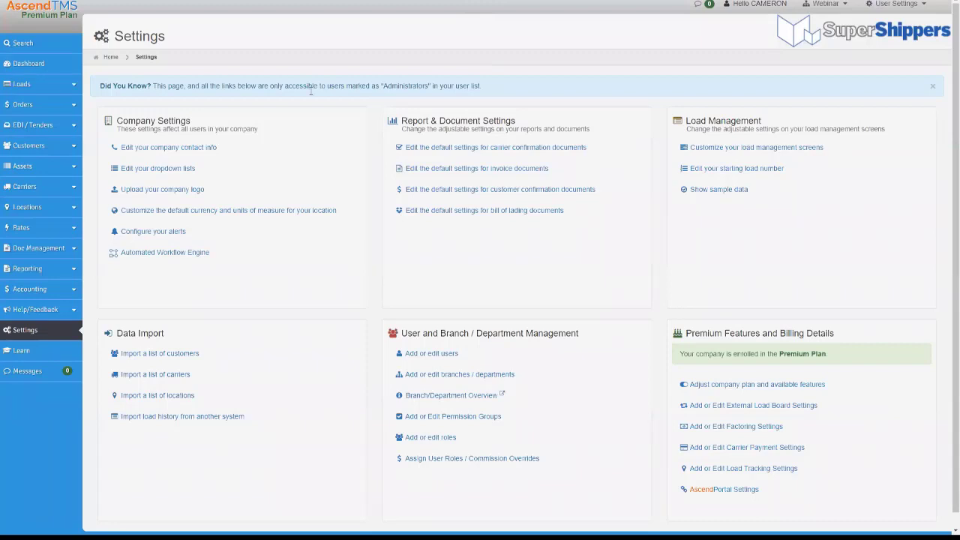
click(190, 178)
click(204, 117)
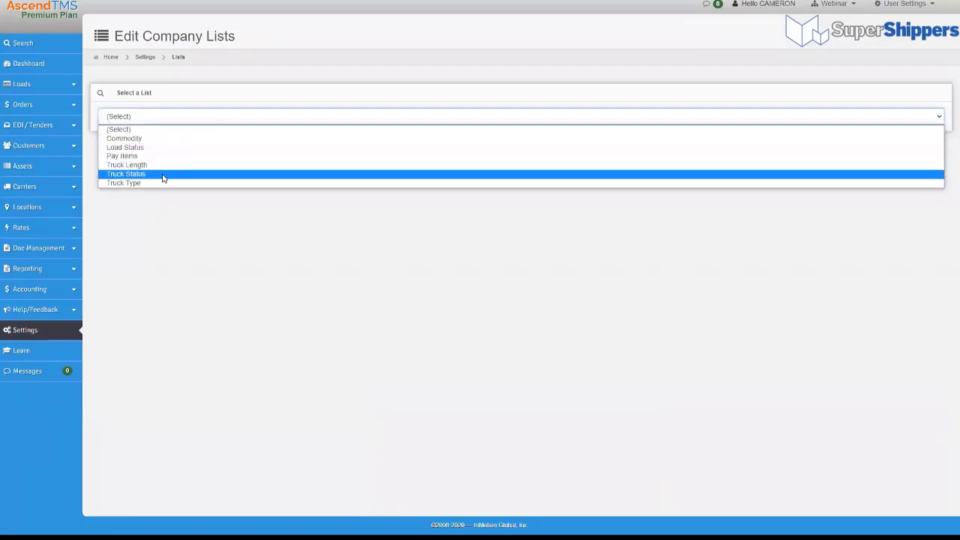
- Open the Automated Workflow Engine and examine its check call status, carrier change and carrier assignment rules
click(43, 330)
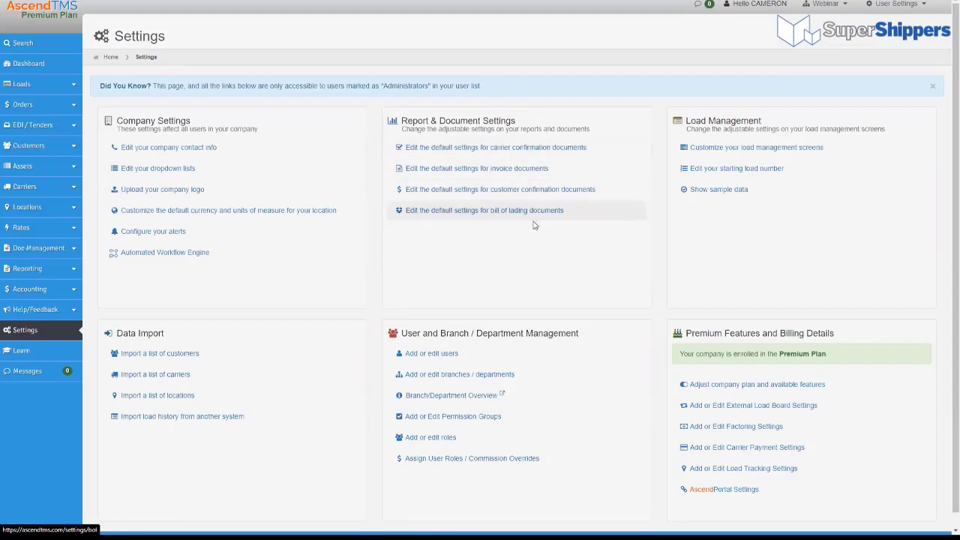
click(202, 253)
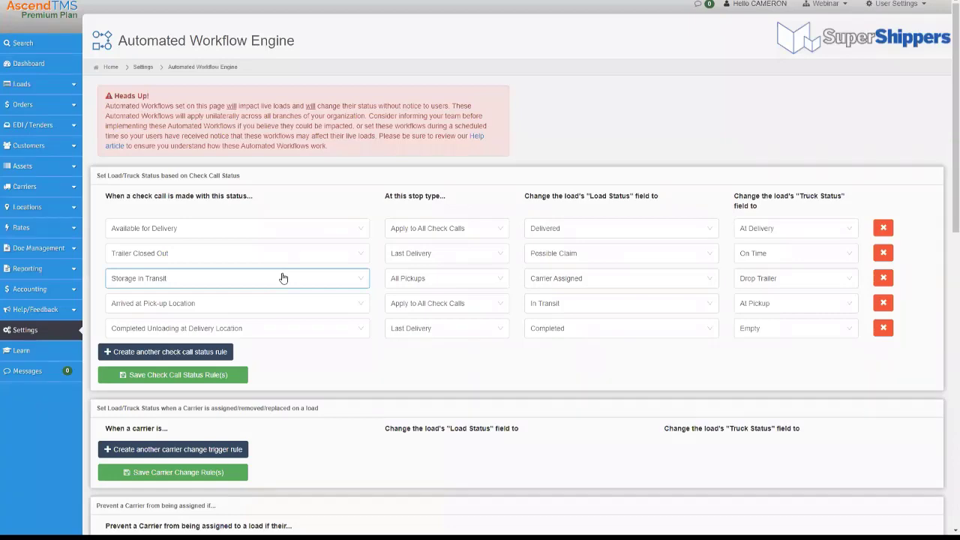
scroll(270, 285, down, 3)
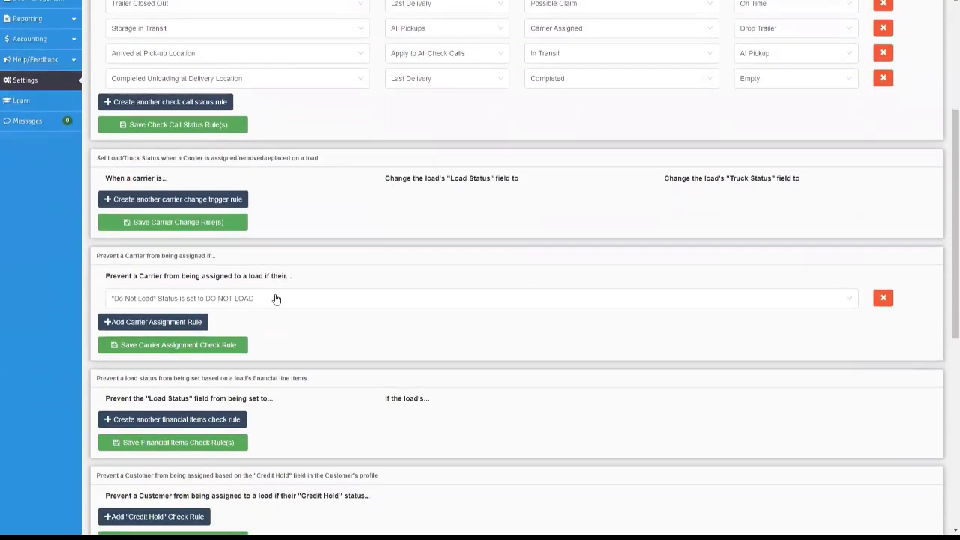
scroll(275, 300, up, 2)
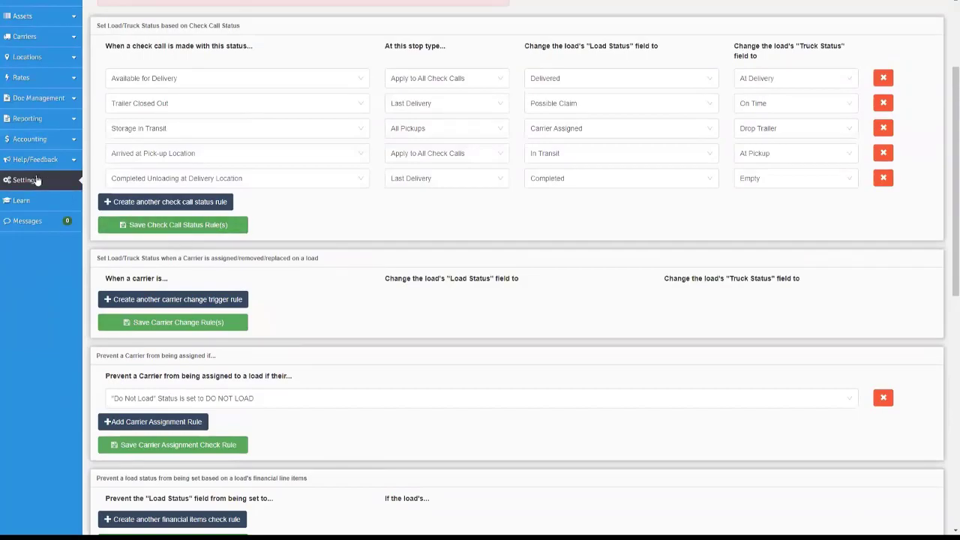
- View the user list with its permissions and branch assignments, and return to the settings overview
click(36, 180)
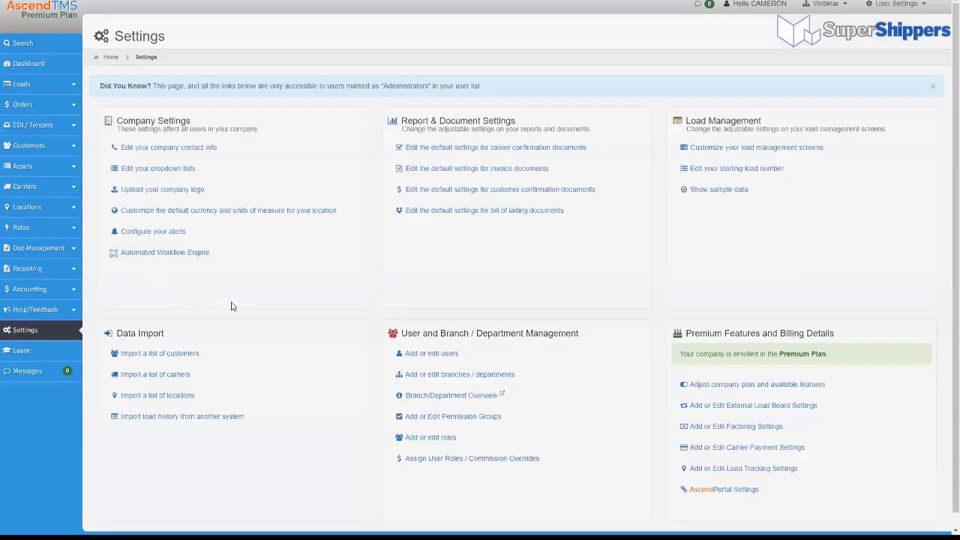
click(432, 359)
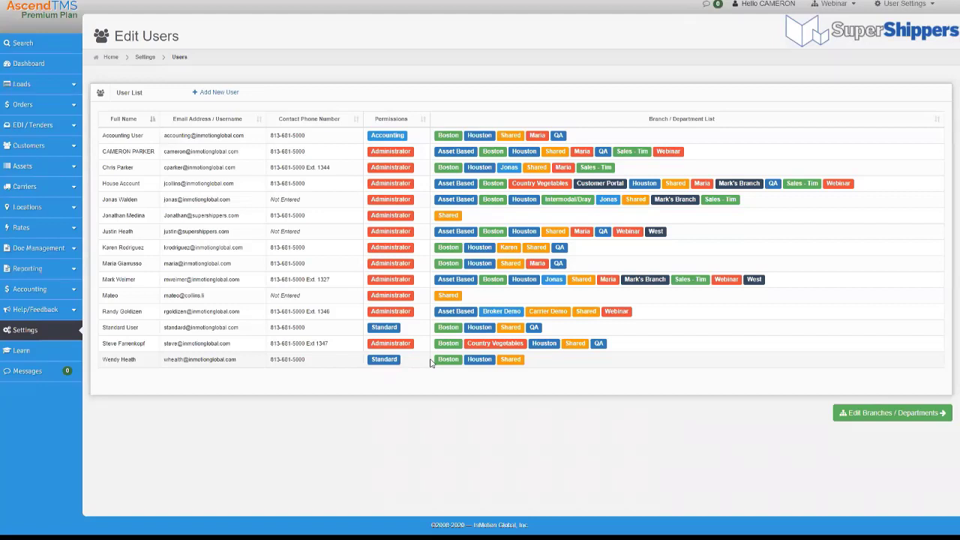
click(46, 334)
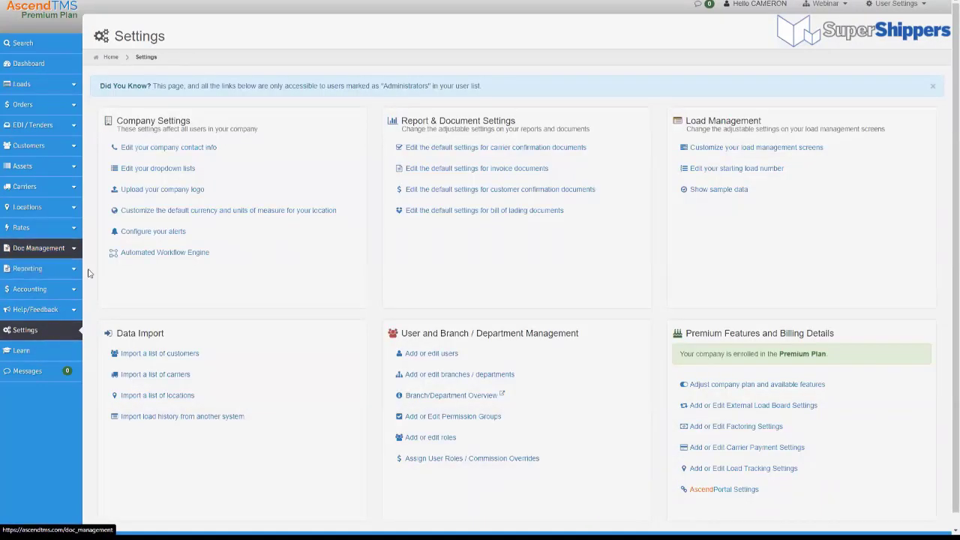
- Open the permission groups and examine the rights of each group from the Dashboard and Loads sections through to Settings
click(483, 418)
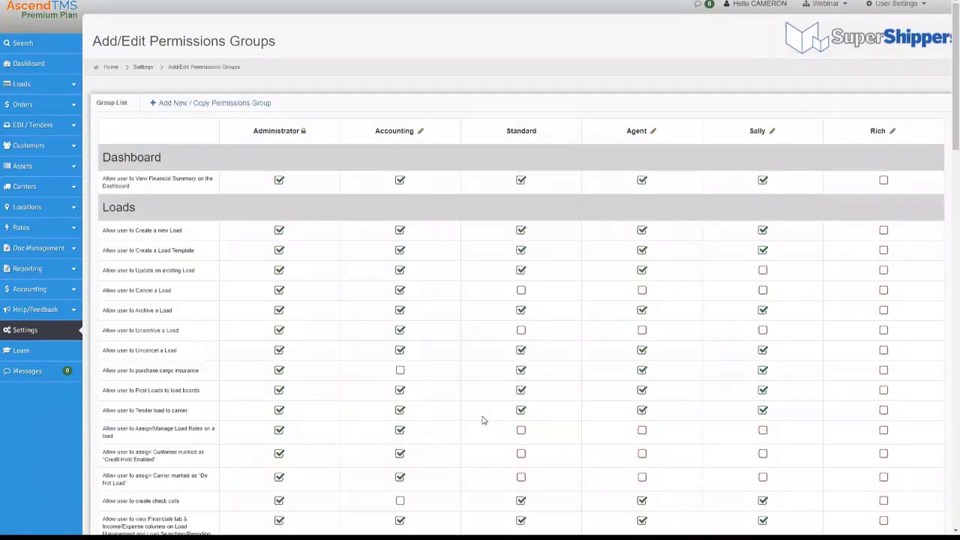
scroll(333, 387, down, 2)
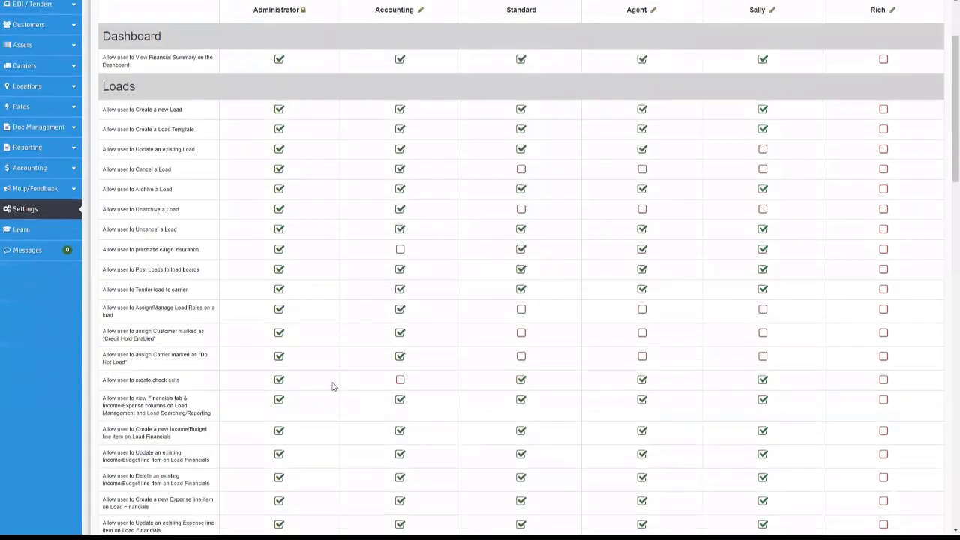
scroll(333, 386, up, 2)
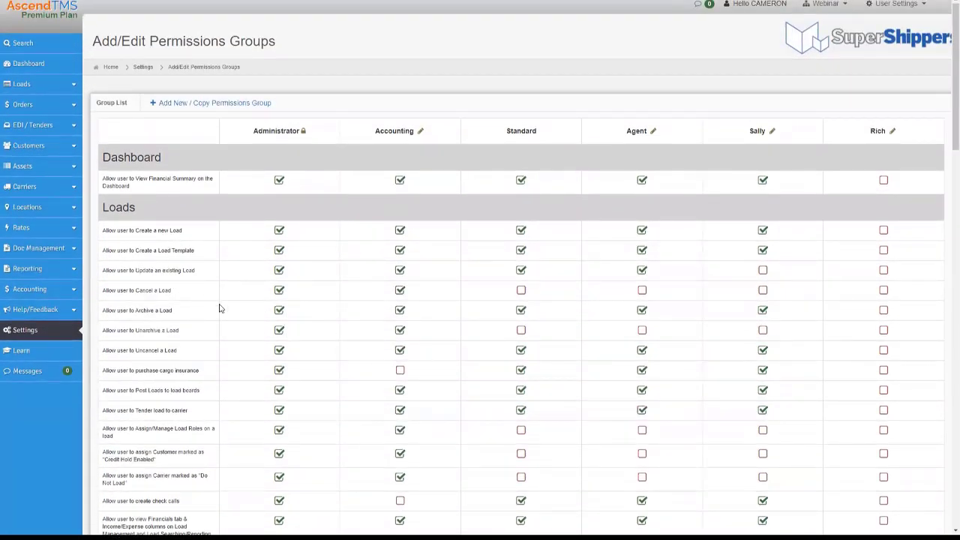
scroll(232, 323, down, 3)
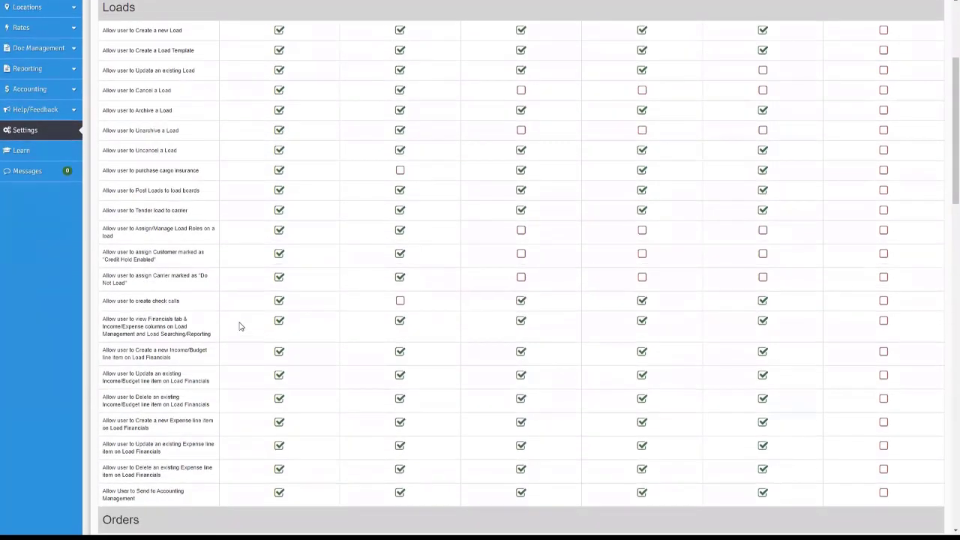
scroll(240, 325, up, 2)
scroll(275, 257, down, 10)
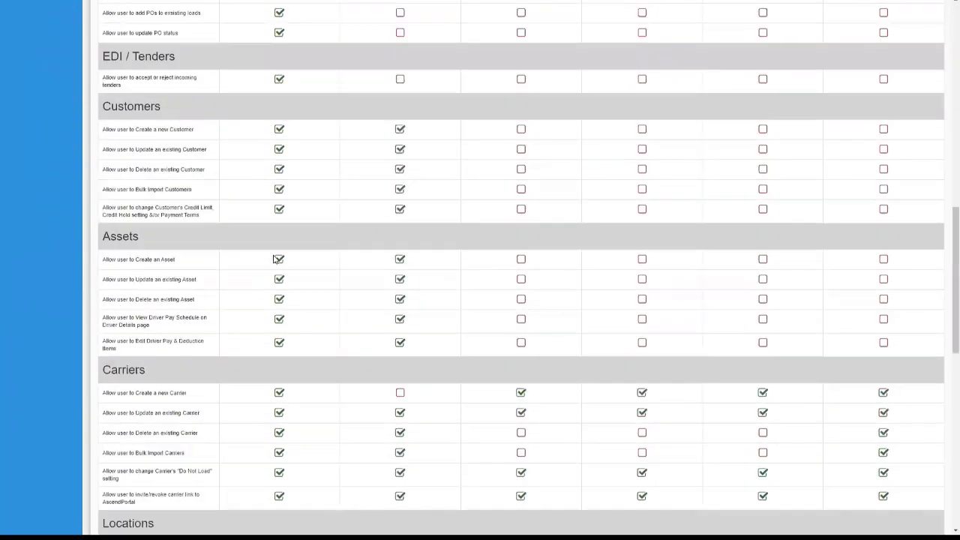
scroll(275, 270, down, 9)
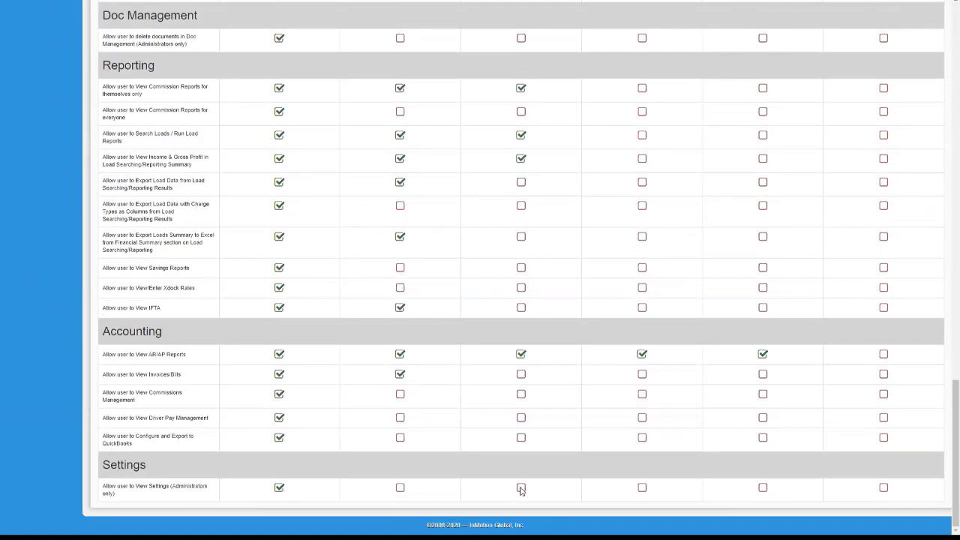
- Grant the Accounting group permission to configure and export to QuickBooks, and revoke it again
click(400, 438)
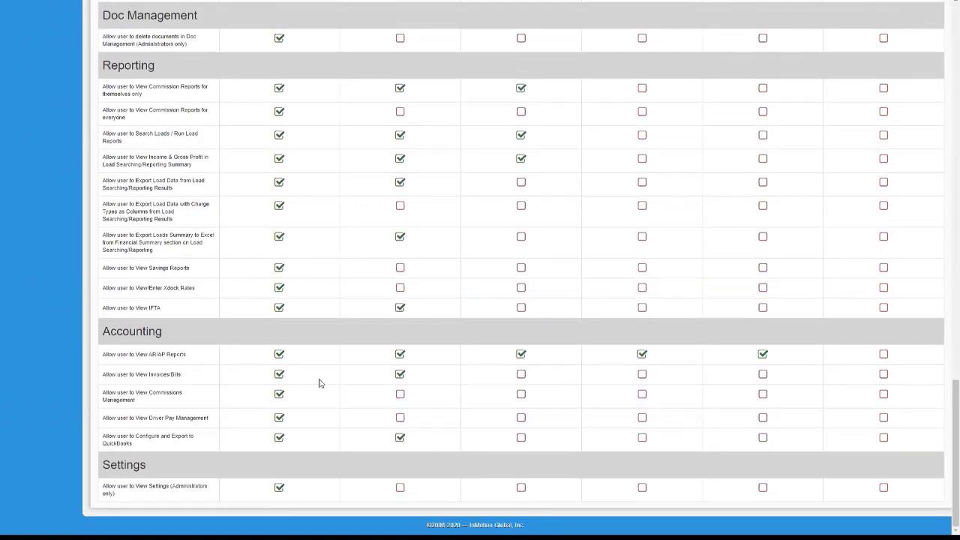
click(401, 438)
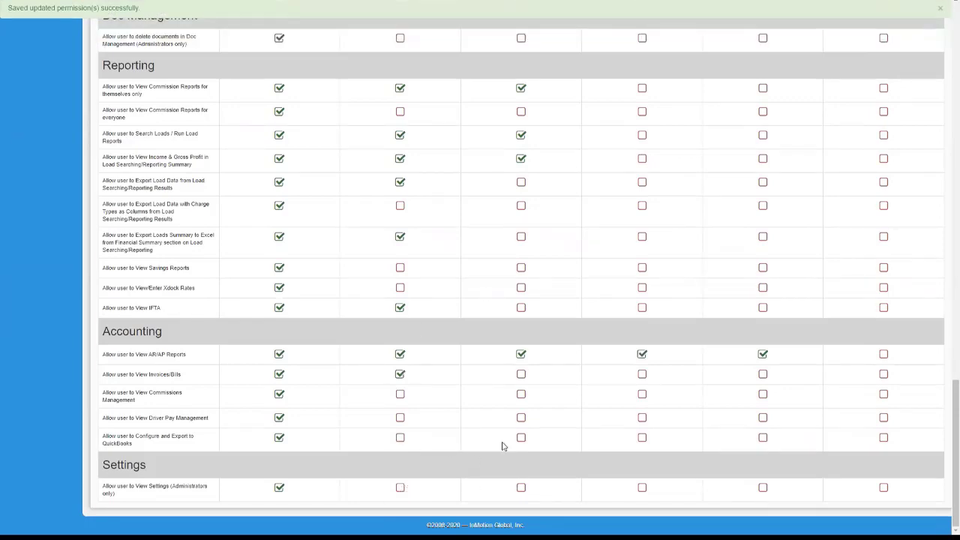
scroll(499, 444, up, 20)
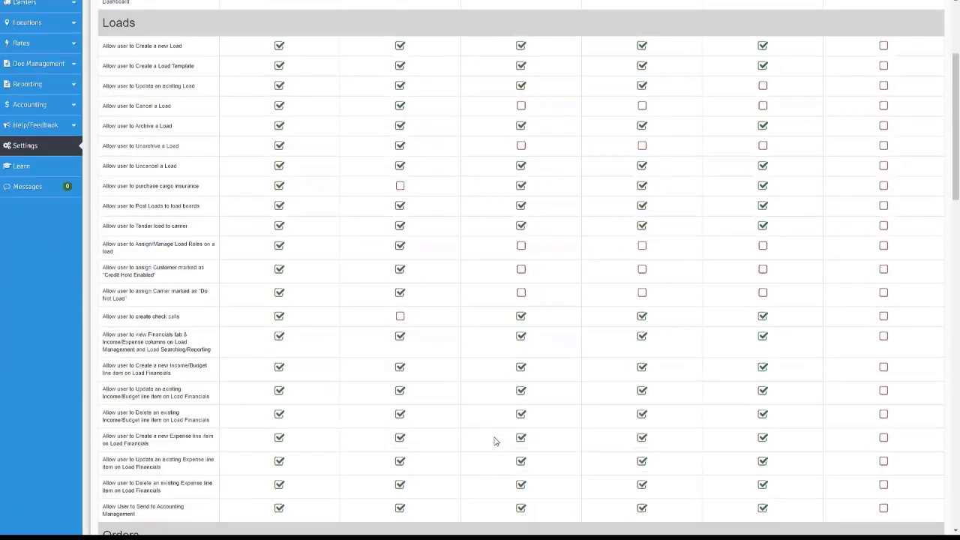